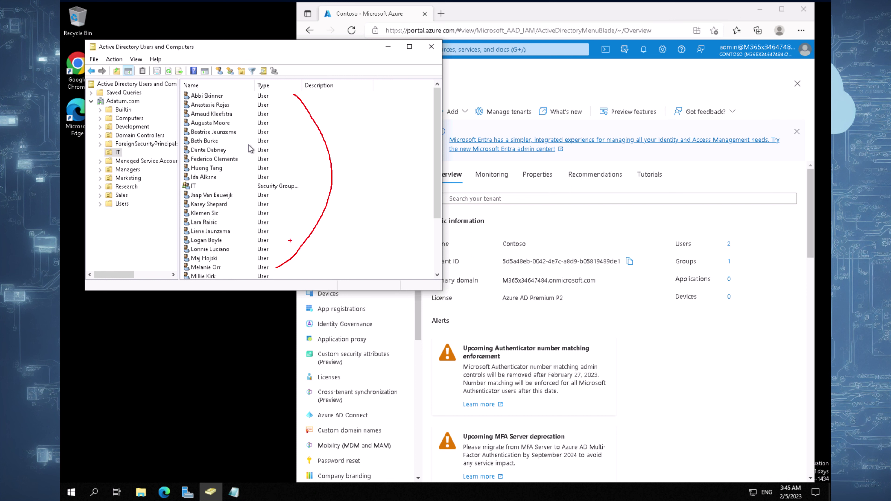
- Annotate the link between the on-premises IT users and the Contoso tenant, then open the tenant's Users list
{"action": "key", "text": "Escape"}
{"action": "left_click", "coordinate": [529, 243]}
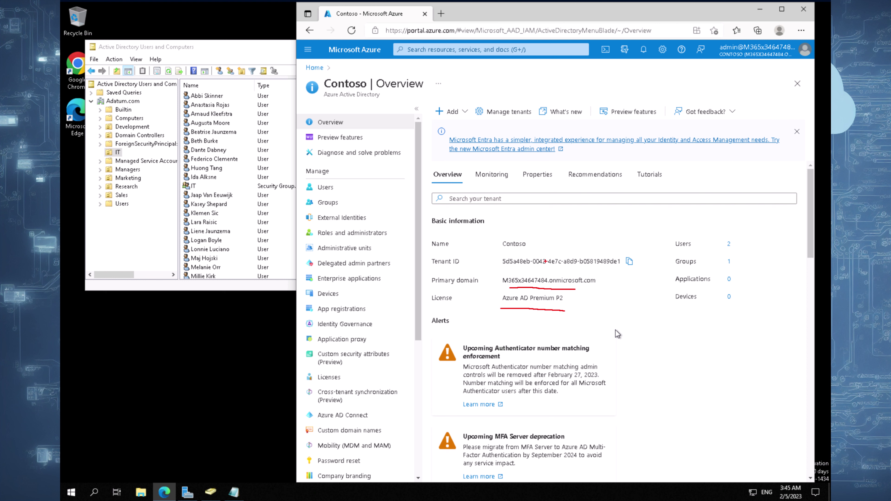
{"action": "mouse_move", "coordinate": [228, 80]}
{"action": "left_mouse_down"}
{"action": "mouse_move", "coordinate": [129, 206]}
{"action": "mouse_move", "coordinate": [258, 186]}
{"action": "mouse_move", "coordinate": [233, 74]}
{"action": "left_mouse_up"}
{"action": "left_click_drag", "start_coordinate": [275, 152], "coordinate": [360, 180]}
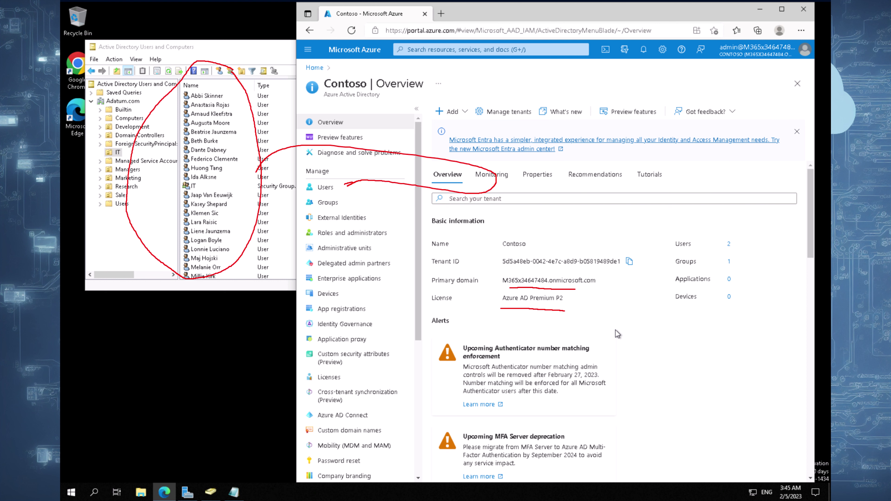
{"action": "key", "text": "Escape"}
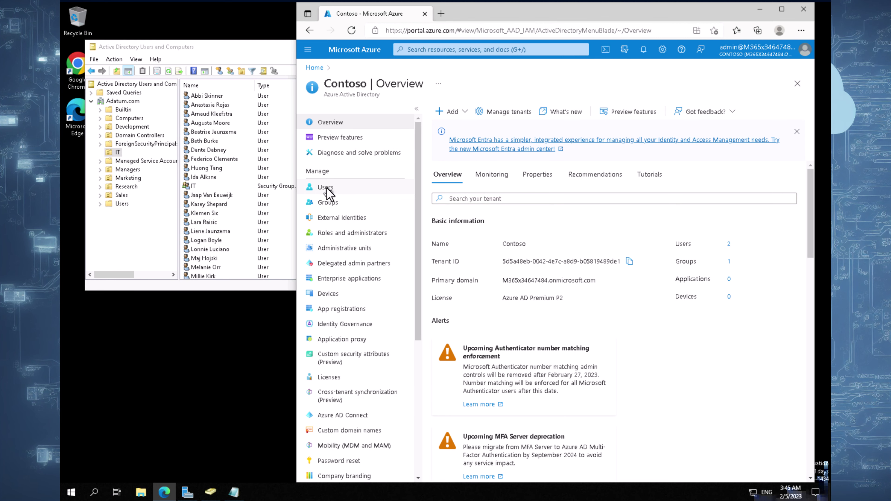
{"action": "left_click", "coordinate": [351, 189]}
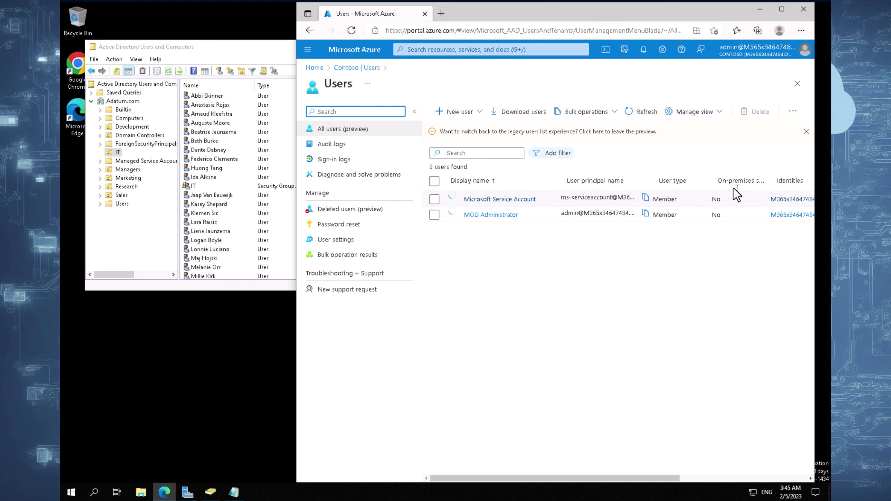
- Go from the Contoso overview to Azure AD Connect's Connect Sync page, which shows sync not installed
{"action": "left_click", "coordinate": [366, 69]}
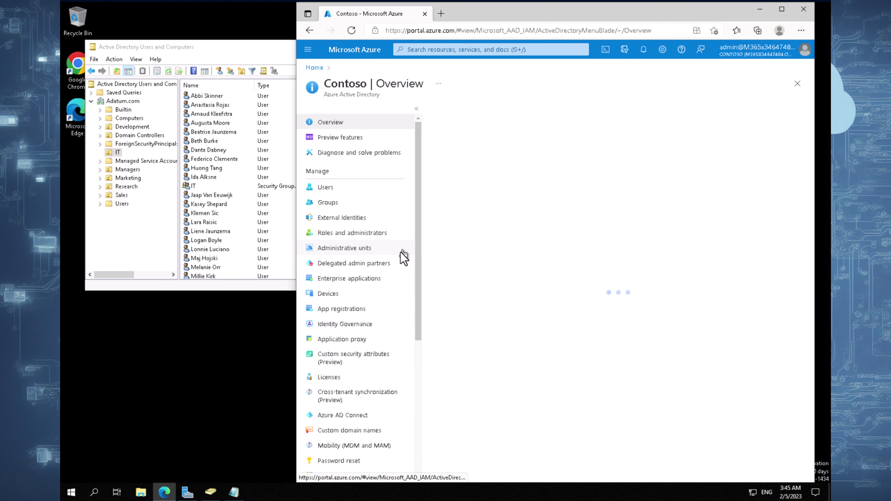
{"action": "scroll", "coordinate": [421, 296], "scroll_direction": "down", "scroll_amount": 1}
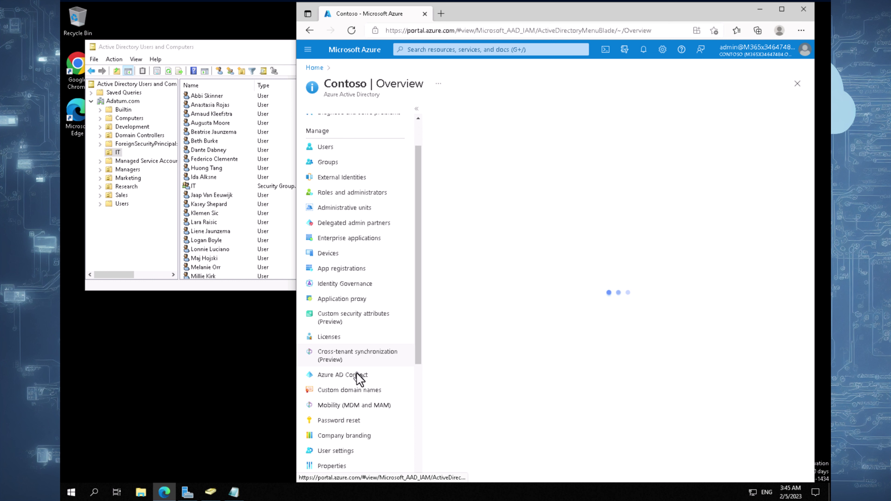
{"action": "left_click", "coordinate": [358, 375]}
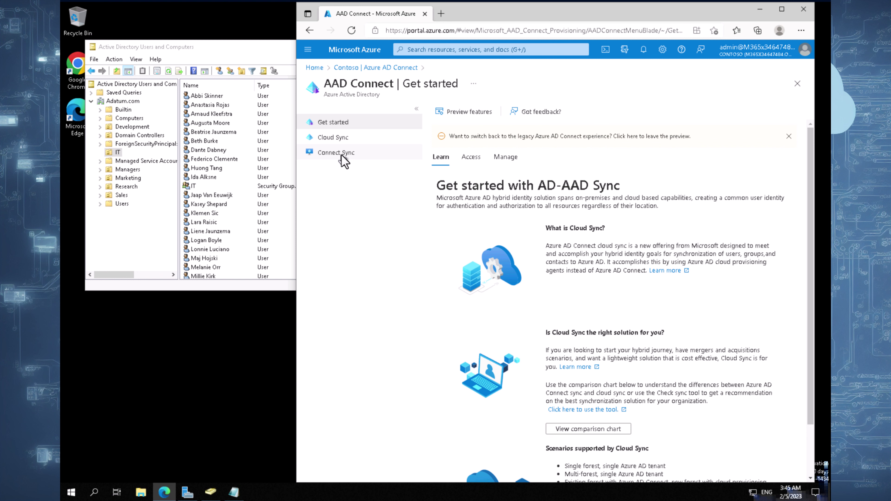
{"action": "left_click", "coordinate": [337, 154]}
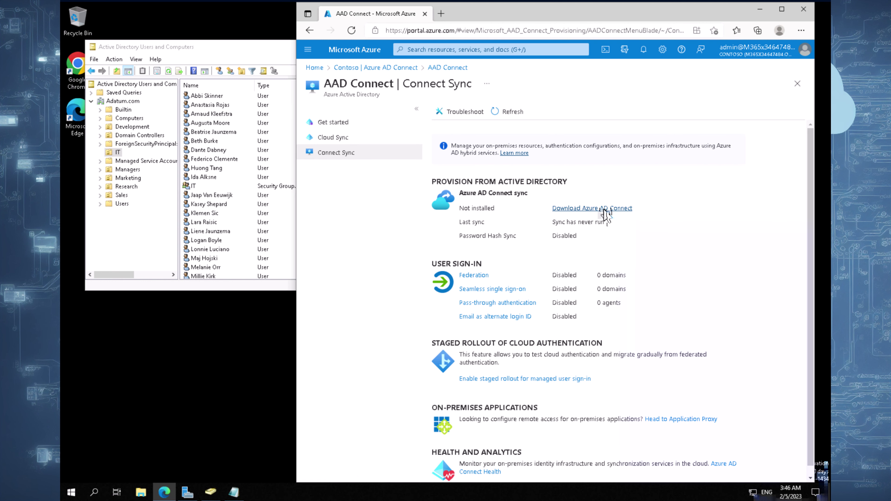
- Download AzureADConnect.msi from the Microsoft page and open it to launch the wizard
{"action": "left_click", "coordinate": [603, 208]}
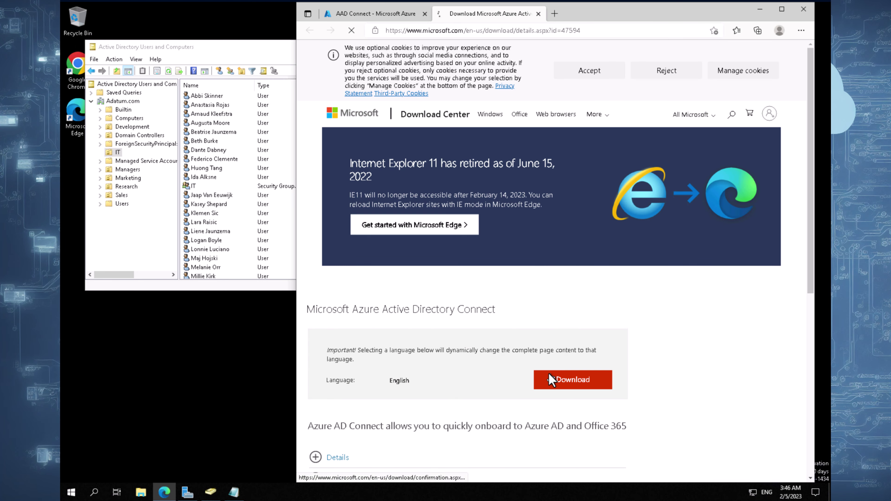
{"action": "left_click", "coordinate": [568, 383]}
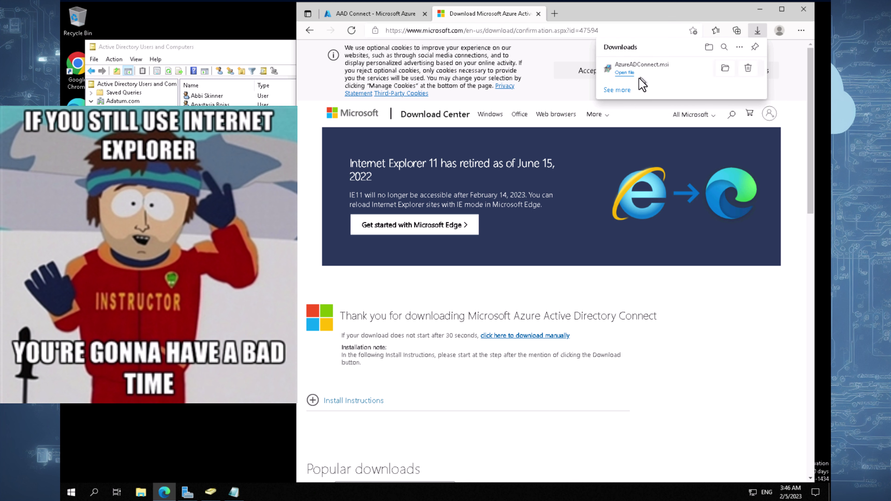
{"action": "left_click", "coordinate": [625, 73]}
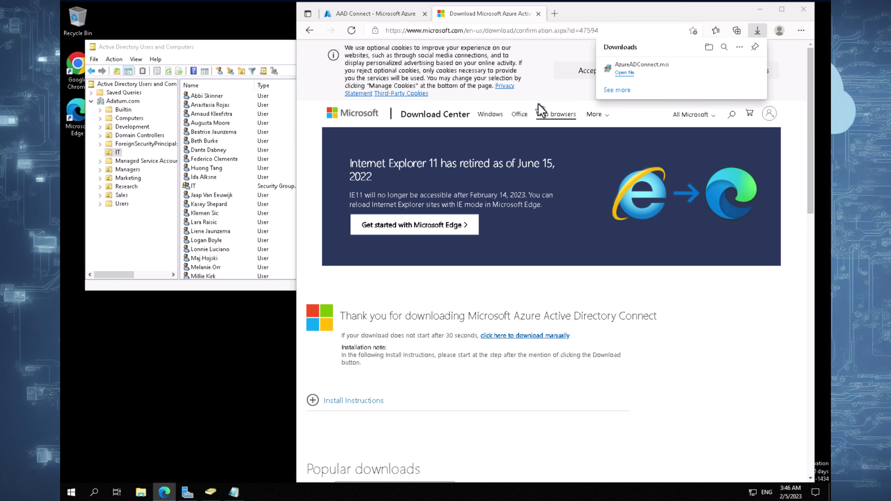
{"action": "left_click", "coordinate": [628, 73]}
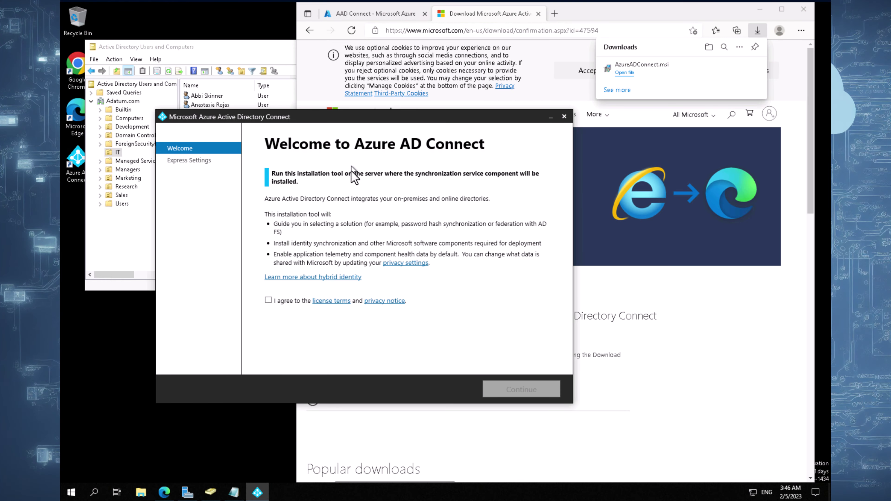
- Accept the licence terms and install the required synchronization components
{"action": "left_click", "coordinate": [277, 301]}
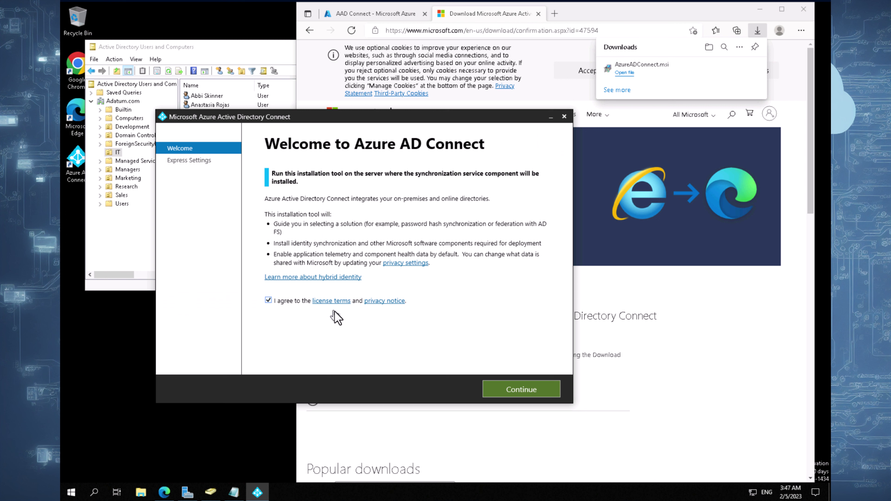
{"action": "left_click", "coordinate": [514, 389]}
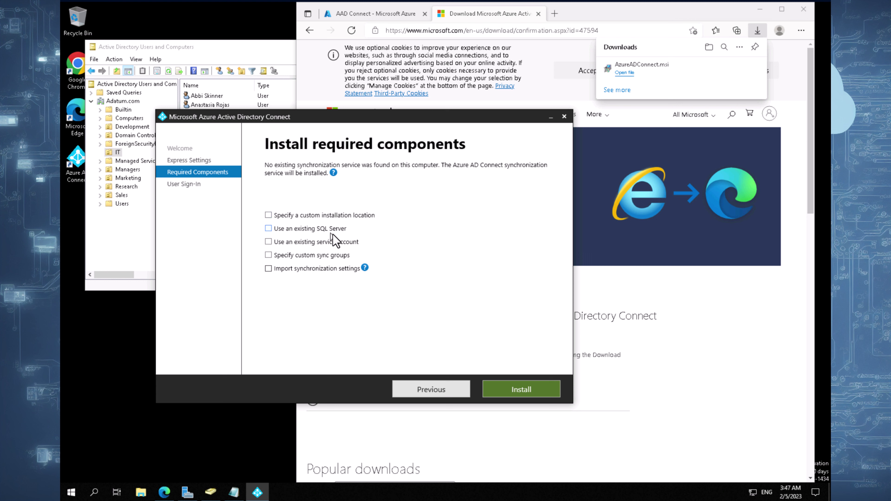
{"action": "mouse_move", "coordinate": [365, 268]}
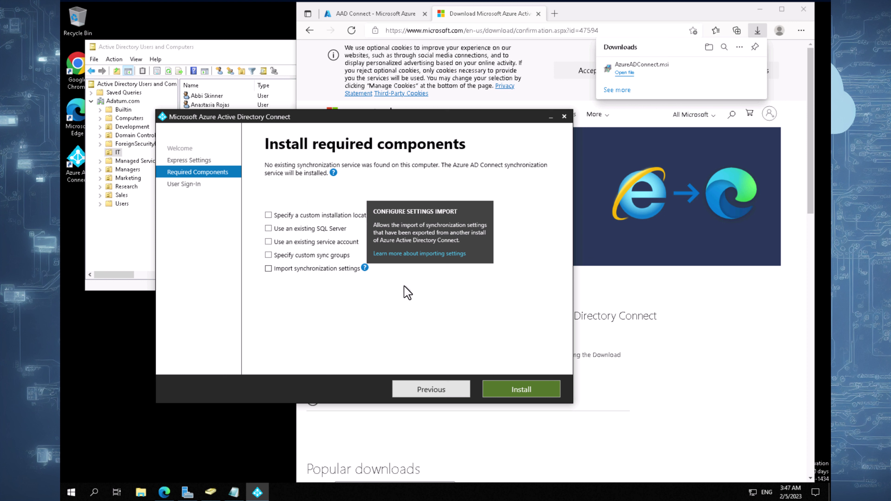
{"action": "left_click", "coordinate": [518, 390]}
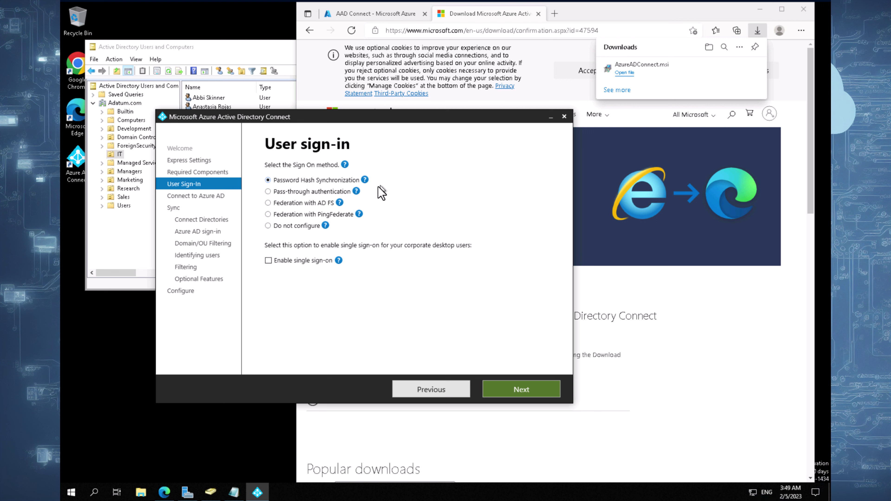
- Keep Password Hash Synchronization and submit the global administrator's username and password
{"action": "left_click", "coordinate": [519, 389]}
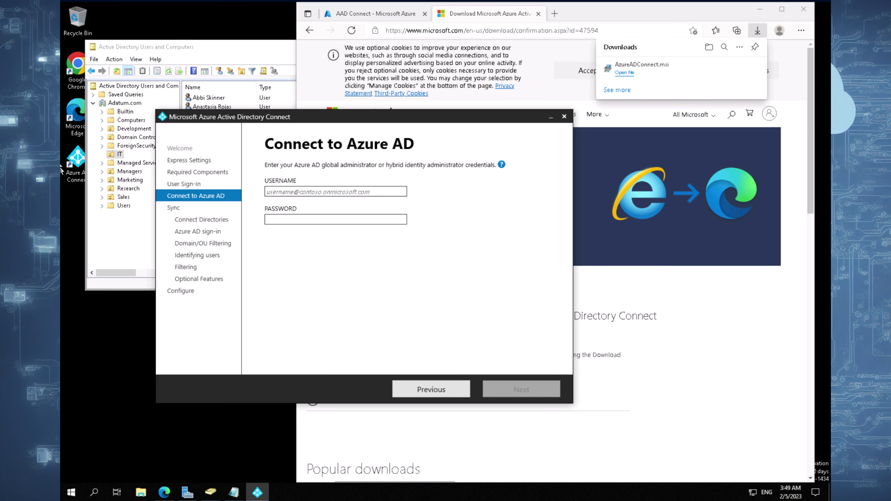
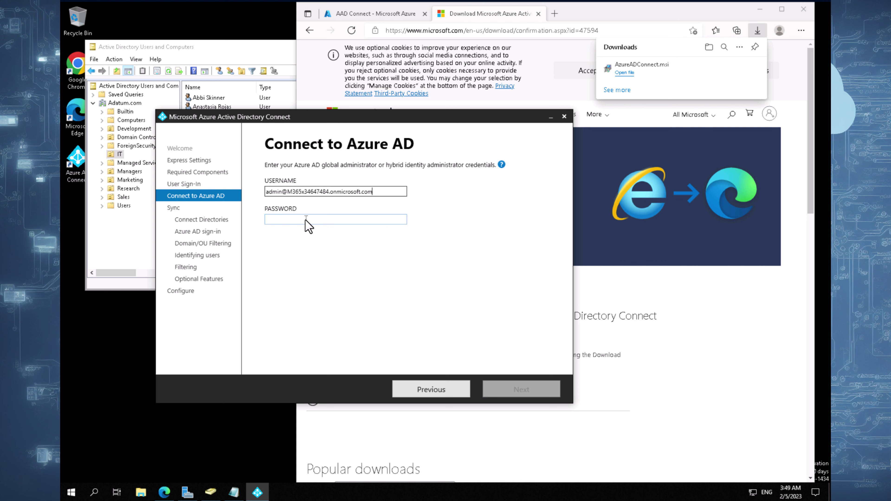
{"action": "left_click", "coordinate": [306, 219]}
{"action": "type", "text": "•••••••••••"}
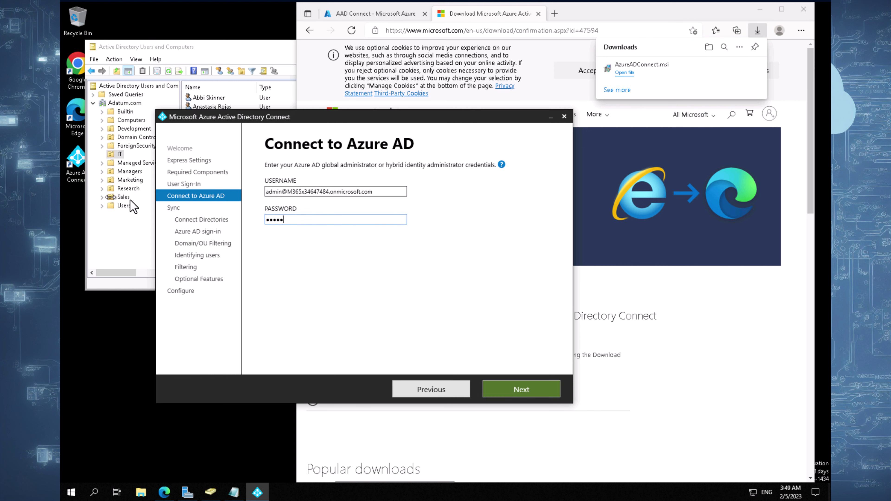
{"action": "left_click", "coordinate": [530, 390]}
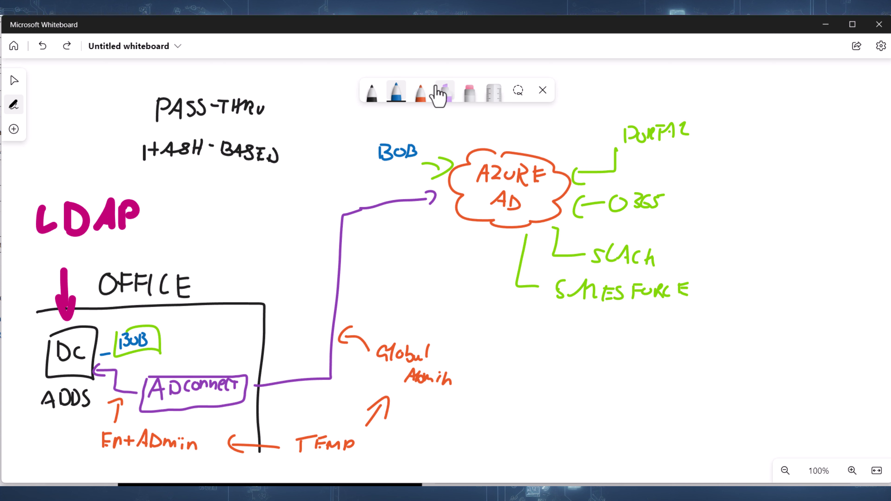
- Sketch on the sync diagram in green and orange, undoing stray strokes and circling OTI near BOB
{"action": "left_click_drag", "start_coordinate": [116, 152], "coordinate": [125, 155]}
{"action": "left_click", "coordinate": [400, 94]}
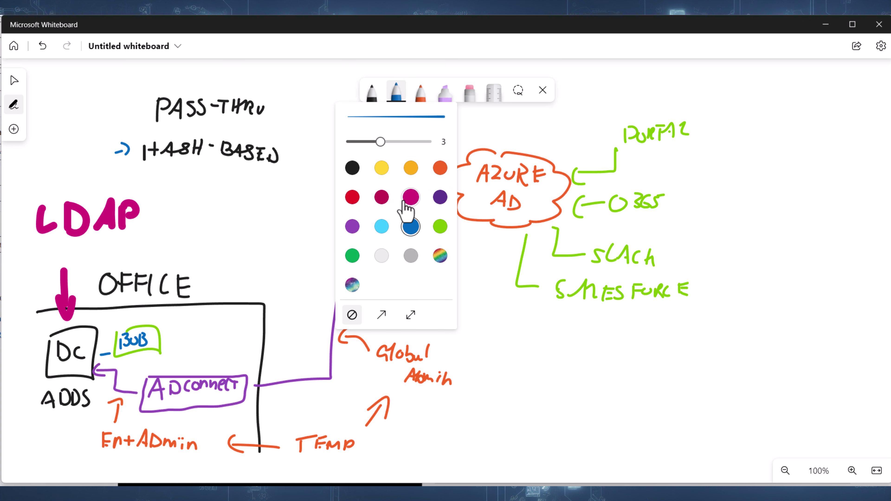
{"action": "left_click", "coordinate": [440, 227]}
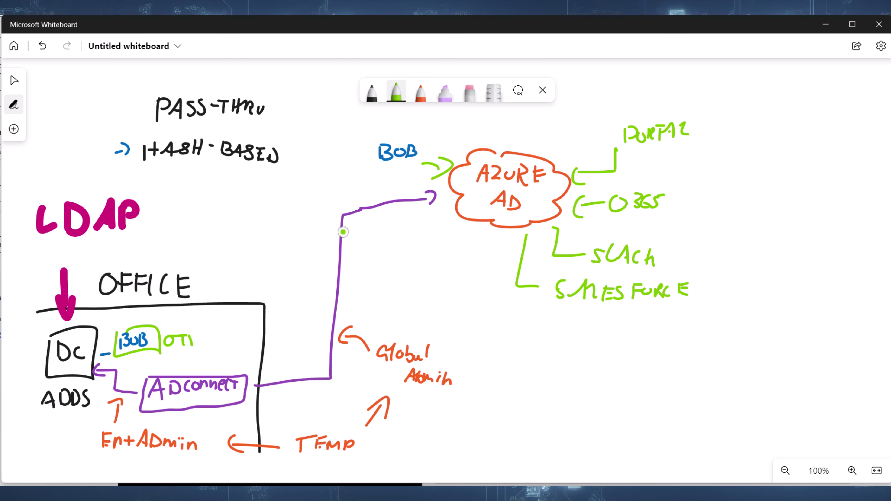
{"action": "left_click_drag", "start_coordinate": [388, 169], "coordinate": [399, 169]}
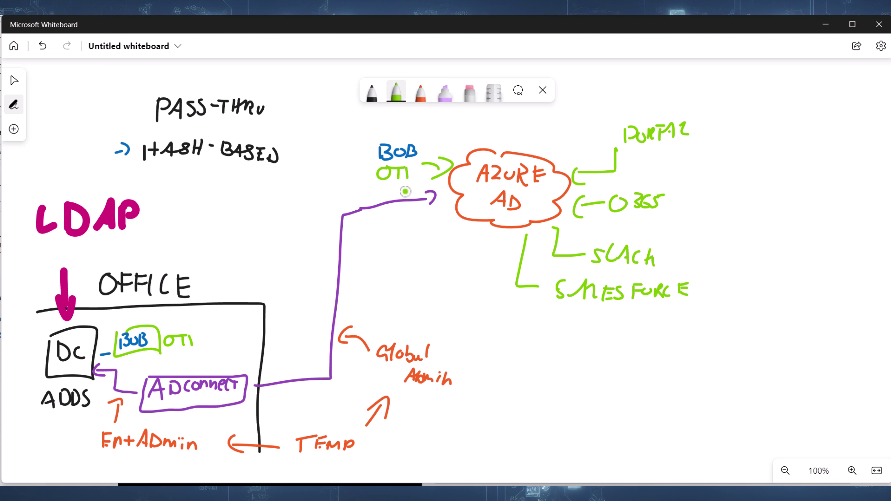
{"action": "left_click", "coordinate": [420, 92]}
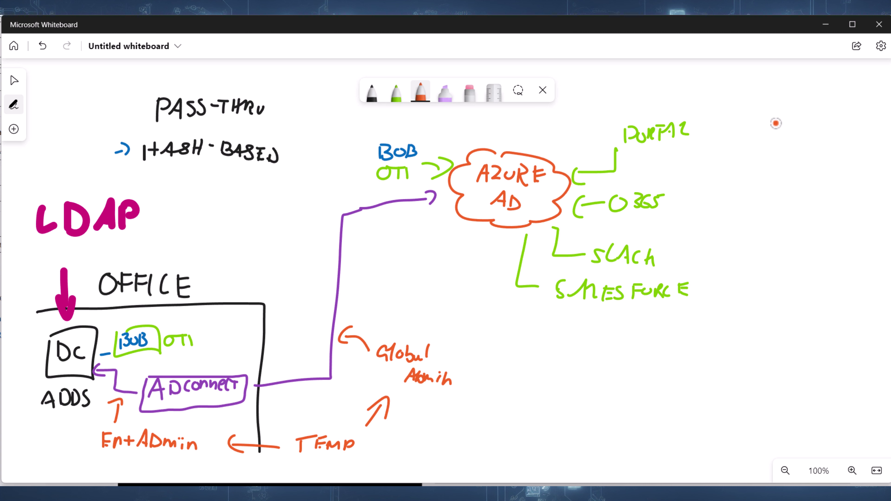
{"action": "mouse_move", "coordinate": [776, 124]}
{"action": "left_mouse_down"}
{"action": "mouse_move", "coordinate": [783, 122]}
{"action": "mouse_move", "coordinate": [771, 164]}
{"action": "mouse_move", "coordinate": [790, 163]}
{"action": "left_mouse_up"}
{"action": "mouse_move", "coordinate": [775, 146]}
{"action": "left_mouse_down"}
{"action": "mouse_move", "coordinate": [792, 147]}
{"action": "mouse_move", "coordinate": [746, 147]}
{"action": "mouse_move", "coordinate": [683, 211]}
{"action": "left_mouse_up"}
{"action": "mouse_move", "coordinate": [556, 207]}
{"action": "left_mouse_down"}
{"action": "mouse_move", "coordinate": [438, 160]}
{"action": "mouse_move", "coordinate": [430, 179]}
{"action": "mouse_move", "coordinate": [561, 207]}
{"action": "left_mouse_up"}
{"action": "left_click_drag", "start_coordinate": [667, 205], "coordinate": [767, 159]}
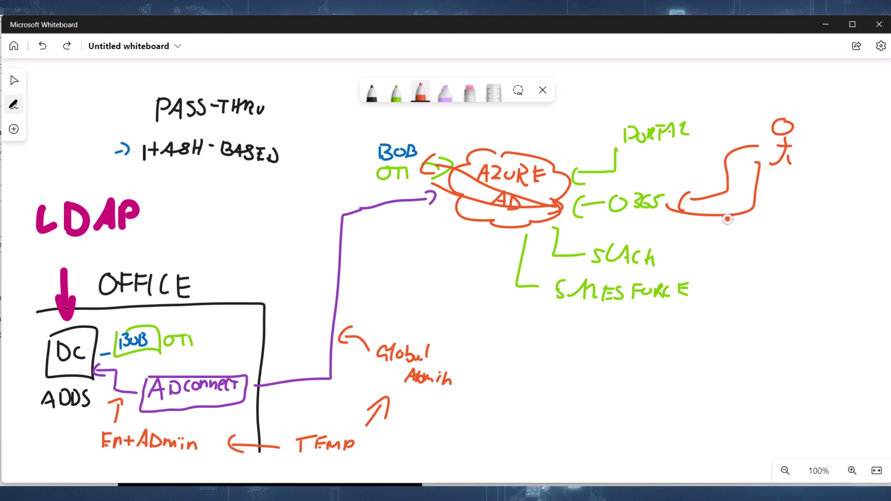
{"action": "key", "text": "ctrl+z"}
{"action": "key", "text": "ctrl+z"}
{"action": "key", "text": "ctrl+z"}
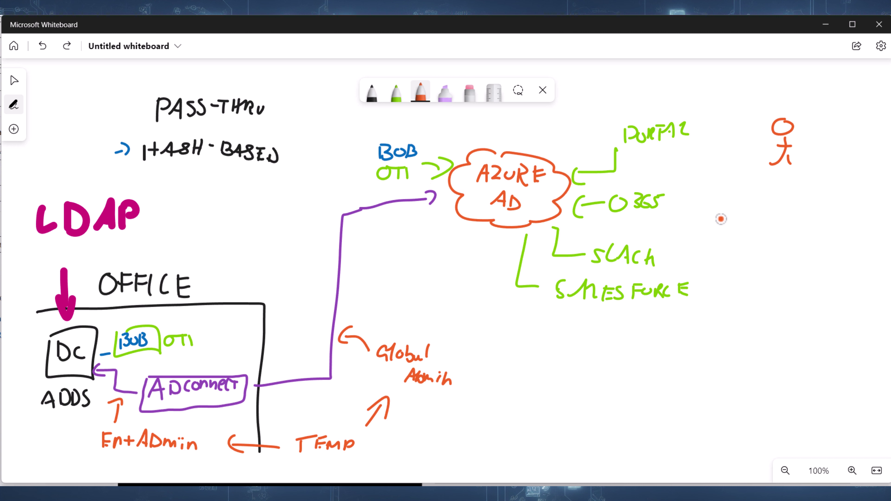
{"action": "left_click", "coordinate": [470, 95]}
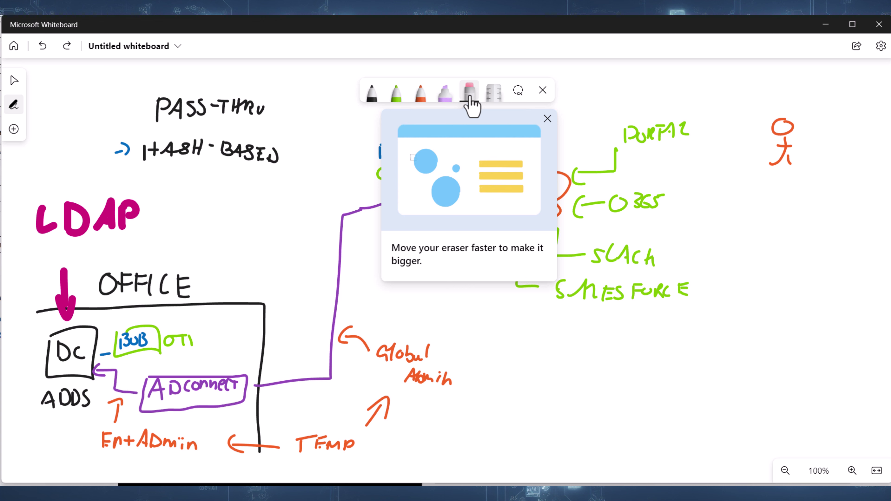
{"action": "left_click", "coordinate": [547, 119]}
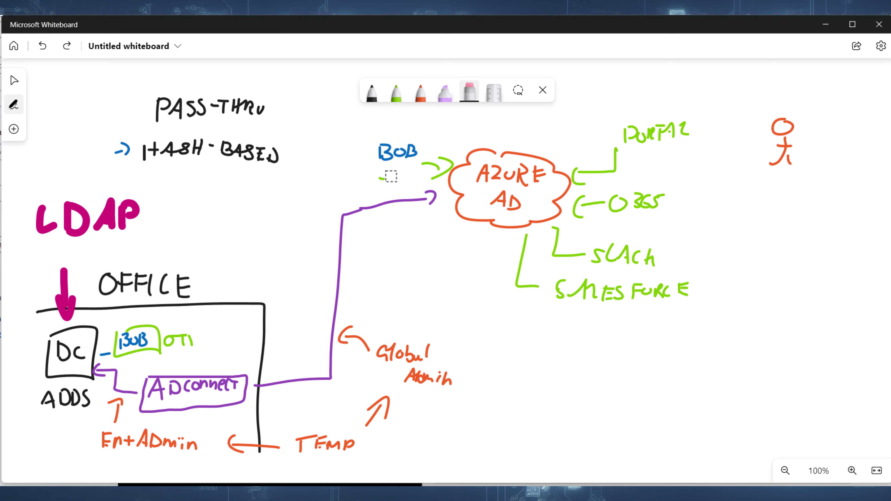
{"action": "left_click", "coordinate": [397, 94]}
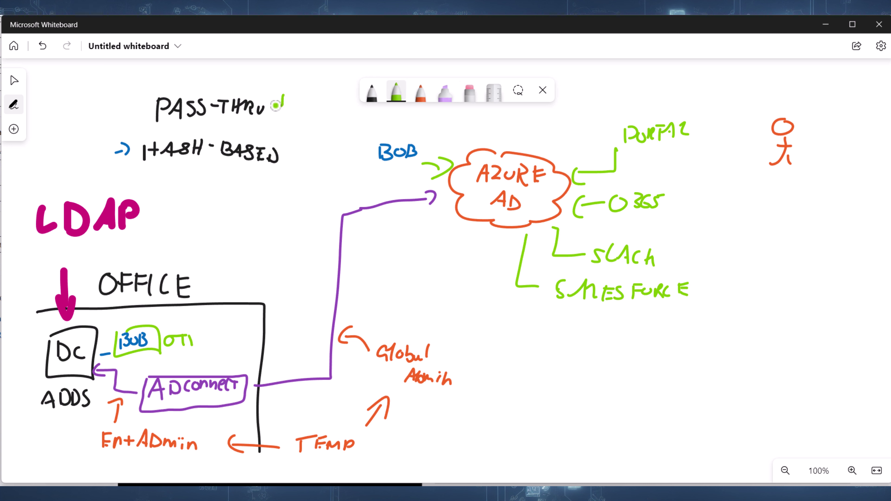
{"action": "mouse_move", "coordinate": [188, 317]}
{"action": "left_mouse_down"}
{"action": "mouse_move", "coordinate": [199, 361]}
{"action": "mouse_move", "coordinate": [169, 311]}
{"action": "left_mouse_up"}
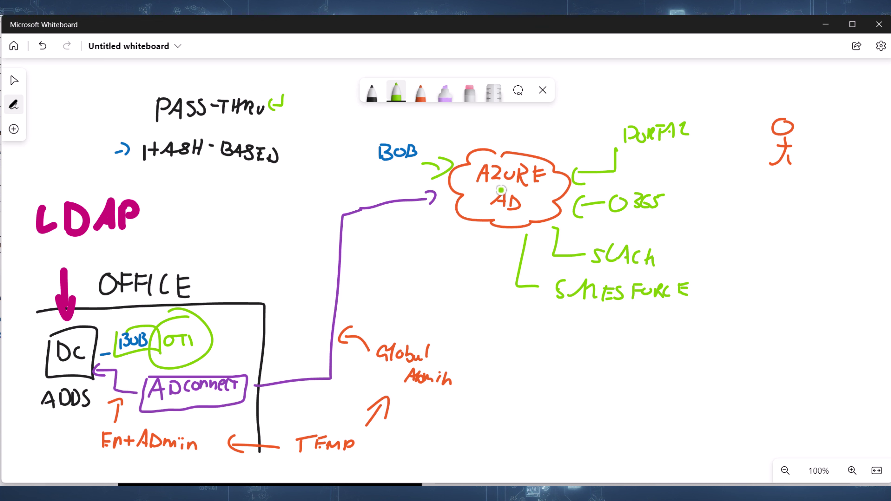
- Switch to magenta ink, undo the connecting lines, and circle HASH-BASED
{"action": "left_click", "coordinate": [422, 104]}
{"action": "left_click", "coordinate": [406, 197]}
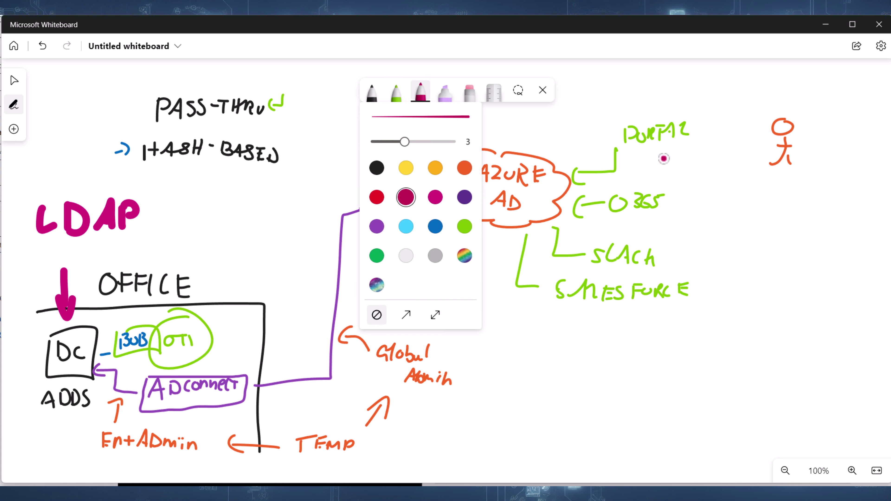
{"action": "left_click_drag", "start_coordinate": [754, 155], "coordinate": [670, 212]}
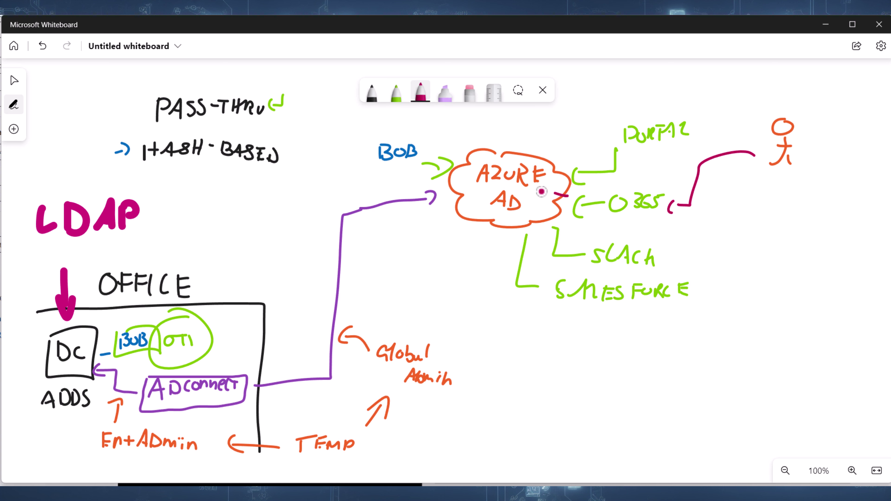
{"action": "mouse_move", "coordinate": [567, 195]}
{"action": "left_mouse_down"}
{"action": "mouse_move", "coordinate": [415, 153]}
{"action": "mouse_move", "coordinate": [428, 222]}
{"action": "mouse_move", "coordinate": [298, 412]}
{"action": "mouse_move", "coordinate": [151, 391]}
{"action": "mouse_move", "coordinate": [140, 367]}
{"action": "mouse_move", "coordinate": [307, 400]}
{"action": "mouse_move", "coordinate": [355, 225]}
{"action": "mouse_move", "coordinate": [406, 177]}
{"action": "mouse_move", "coordinate": [660, 180]}
{"action": "mouse_move", "coordinate": [697, 164]}
{"action": "left_mouse_up"}
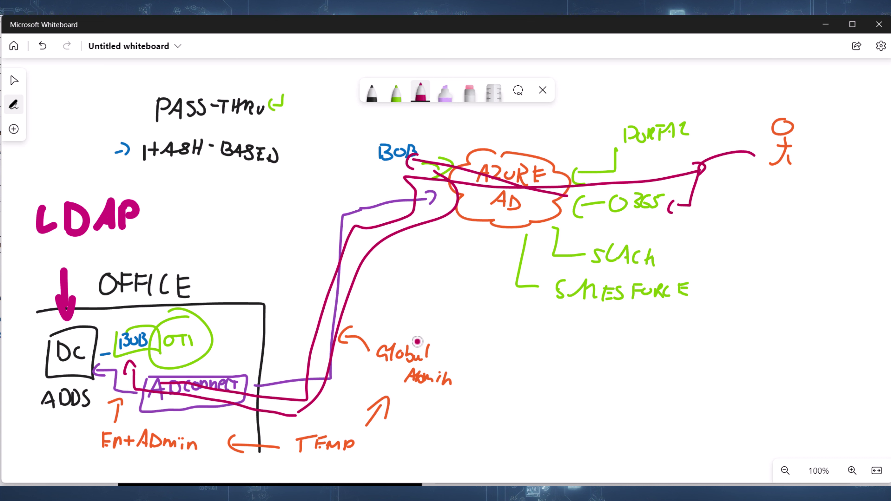
{"action": "key", "text": "ctrl+z"}
{"action": "key", "text": "ctrl+z"}
{"action": "key", "text": "ctrl+z"}
{"action": "key", "text": "ctrl+z"}
{"action": "key", "text": "ctrl+z"}
{"action": "key", "text": "ctrl+z"}
{"action": "key", "text": "ctrl+z"}
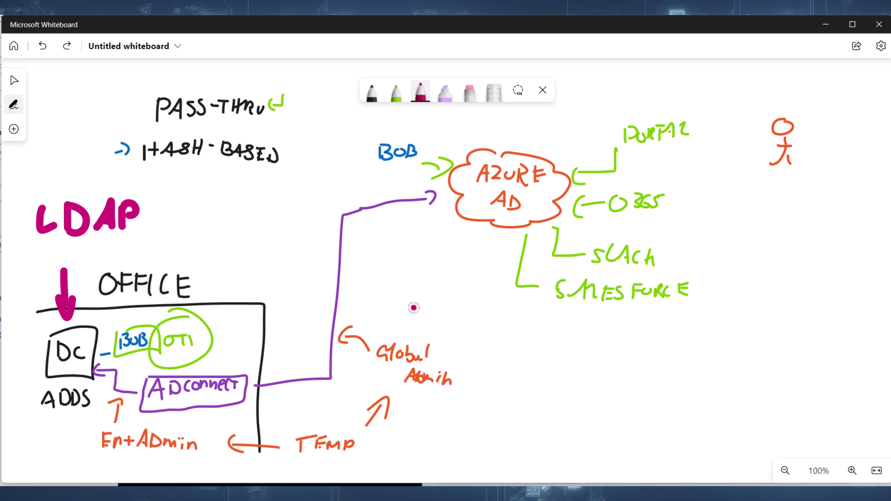
{"action": "mouse_move", "coordinate": [222, 133]}
{"action": "left_mouse_down"}
{"action": "mouse_move", "coordinate": [142, 136]}
{"action": "mouse_move", "coordinate": [308, 137]}
{"action": "mouse_move", "coordinate": [205, 132]}
{"action": "left_mouse_up"}
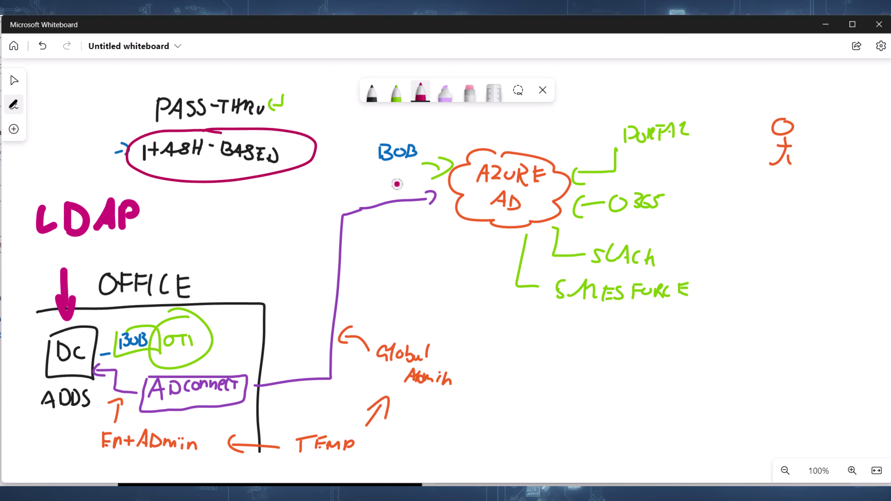
{"action": "left_click_drag", "start_coordinate": [385, 171], "coordinate": [400, 183]}
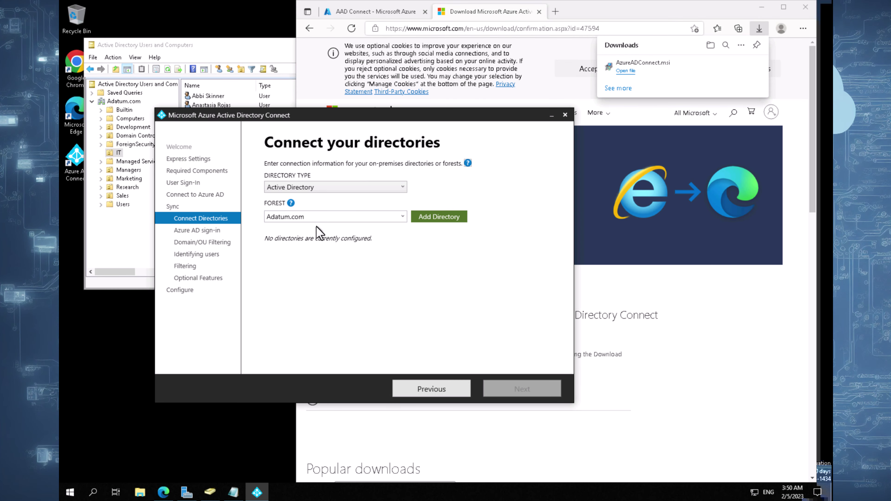
- Add the Adatum.com forest with the enterprise admin credentials and proceed to sign-in configuration
{"action": "left_click", "coordinate": [428, 219]}
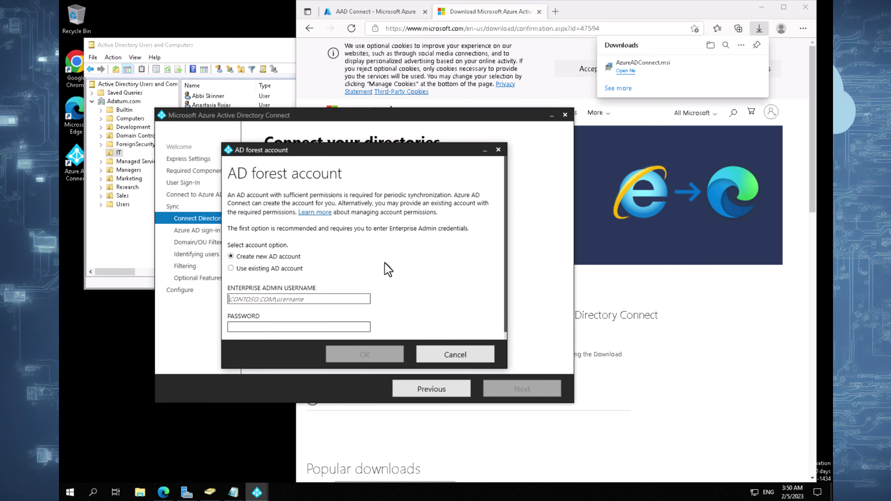
{"action": "left_click", "coordinate": [59, 81]}
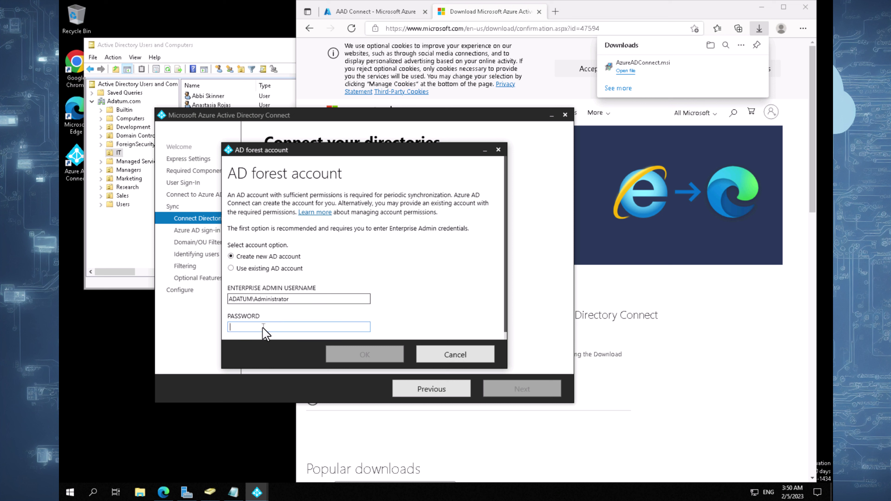
{"action": "left_click", "coordinate": [60, 158]}
{"action": "key", "text": "Return"}
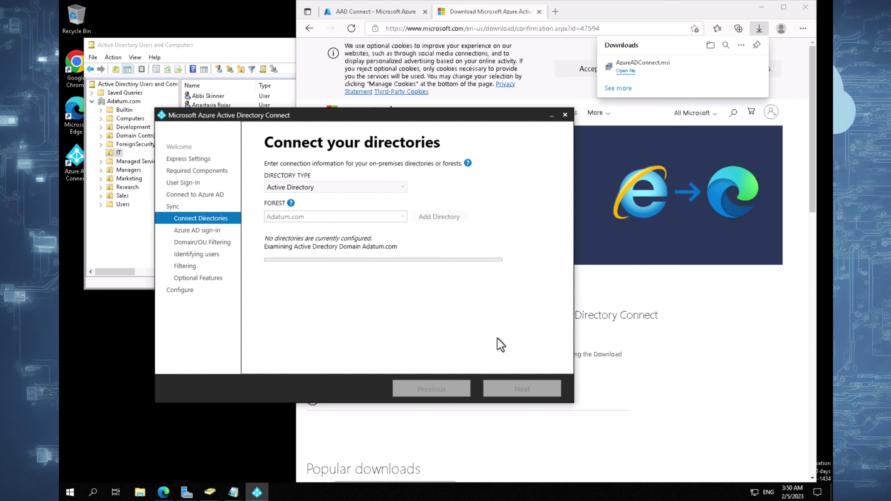
{"action": "left_click", "coordinate": [514, 390]}
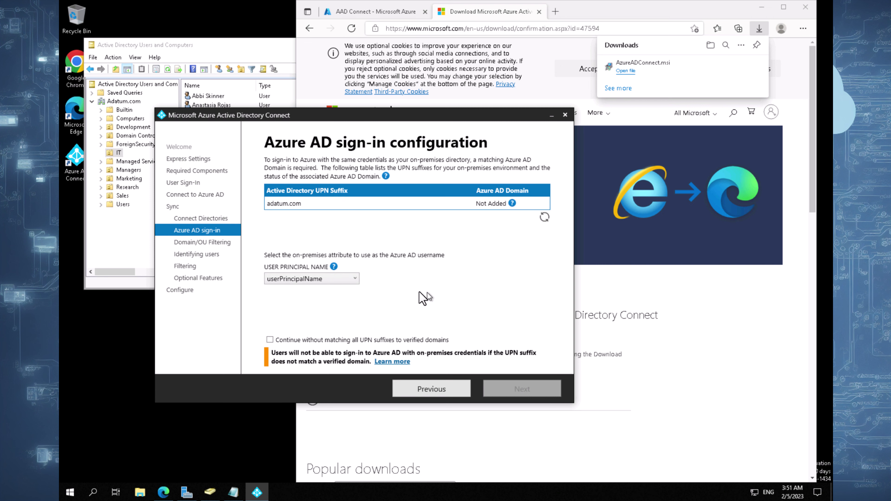
- Enable 'Continue without matching all UPN suffixes to verified domains'
{"action": "left_click", "coordinate": [283, 341]}
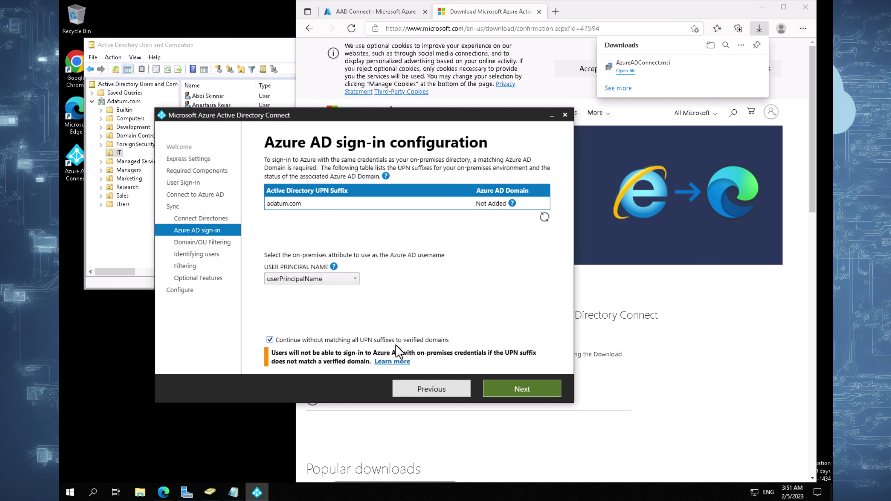
{"action": "left_click_drag", "start_coordinate": [421, 118], "coordinate": [396, 165]}
{"action": "left_click", "coordinate": [229, 78]}
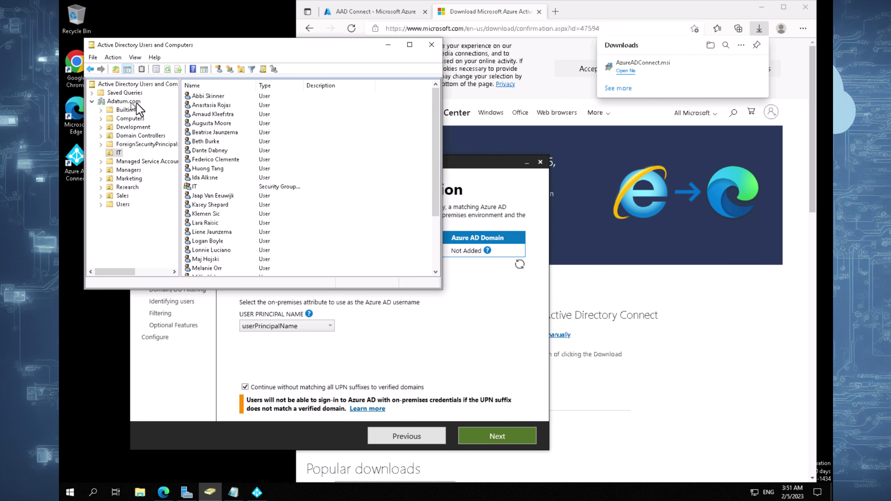
{"action": "left_click", "coordinate": [369, 21]}
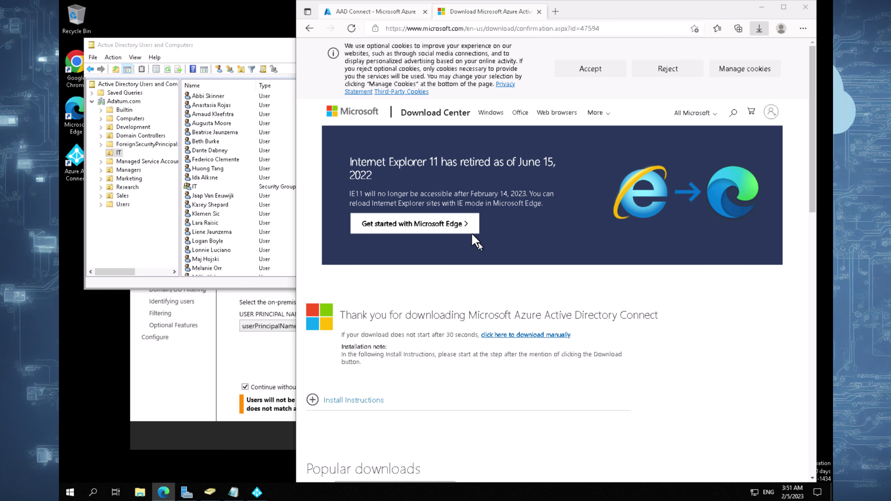
- Open Contoso's Azure Active Directory overview and highlight the tenant's primary domain name
{"action": "key", "text": "ctrl+Tab"}
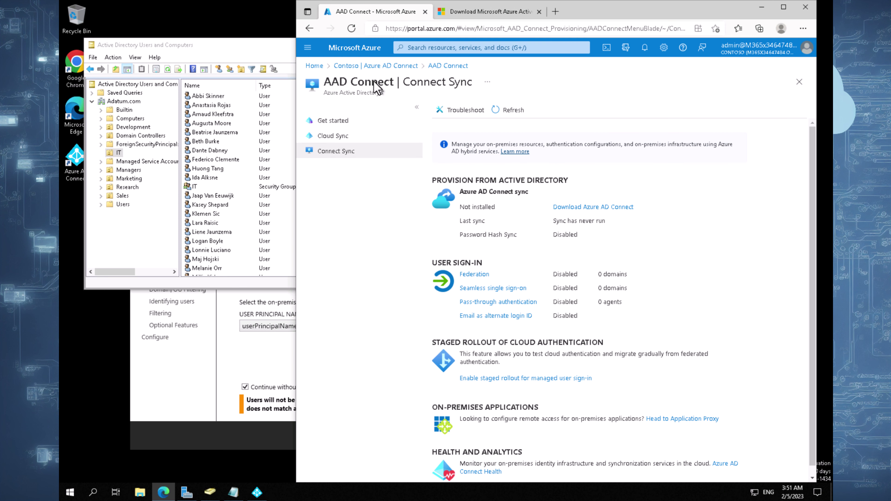
{"action": "left_click", "coordinate": [314, 66]}
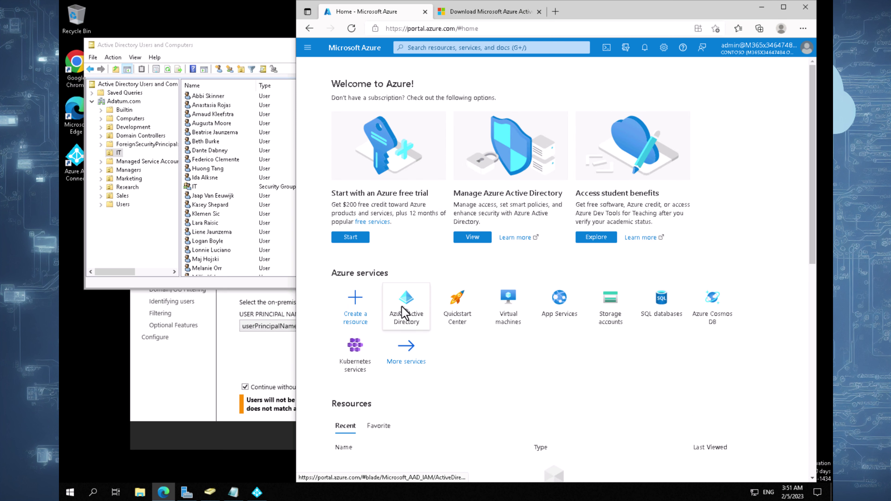
{"action": "left_click", "coordinate": [405, 309]}
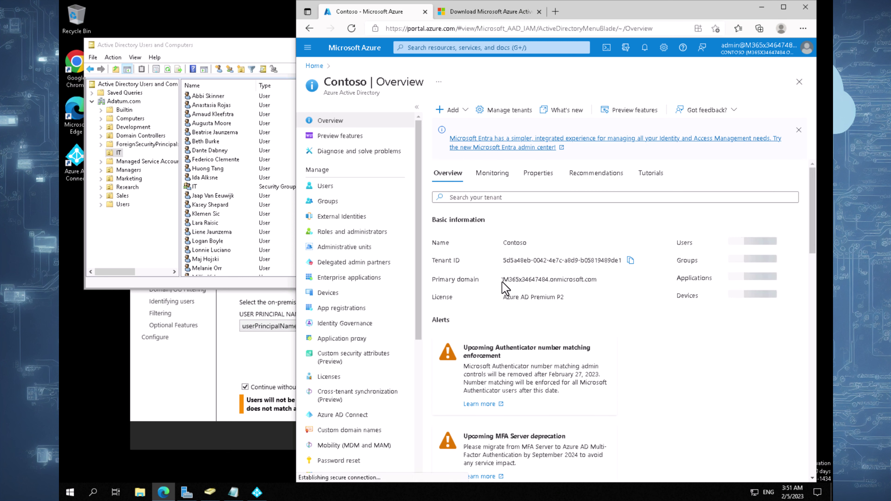
{"action": "left_click_drag", "start_coordinate": [504, 279], "coordinate": [600, 279]}
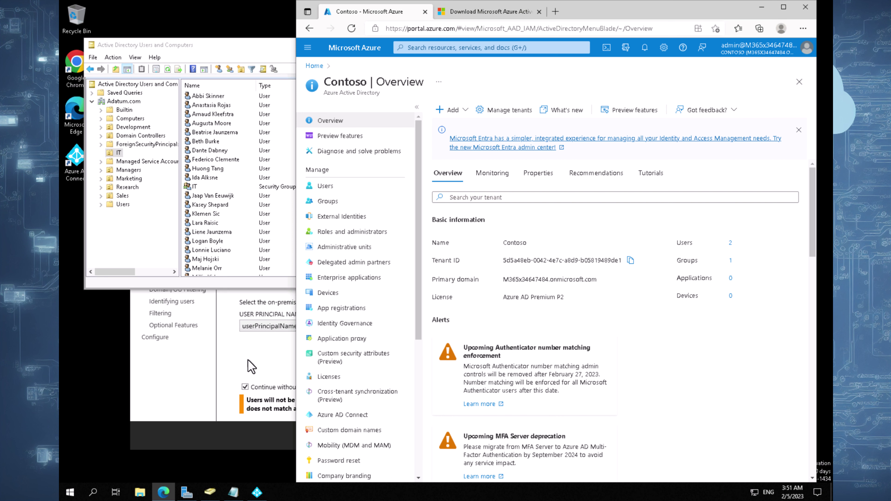
- View Custom domain names, then advance the wizard to Domain and OU filtering
{"action": "left_click", "coordinate": [250, 367]}
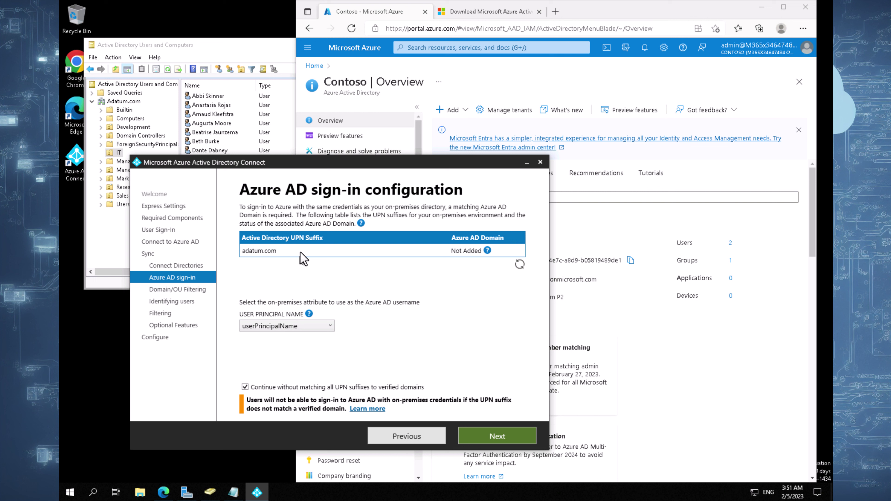
{"action": "left_click", "coordinate": [649, 369]}
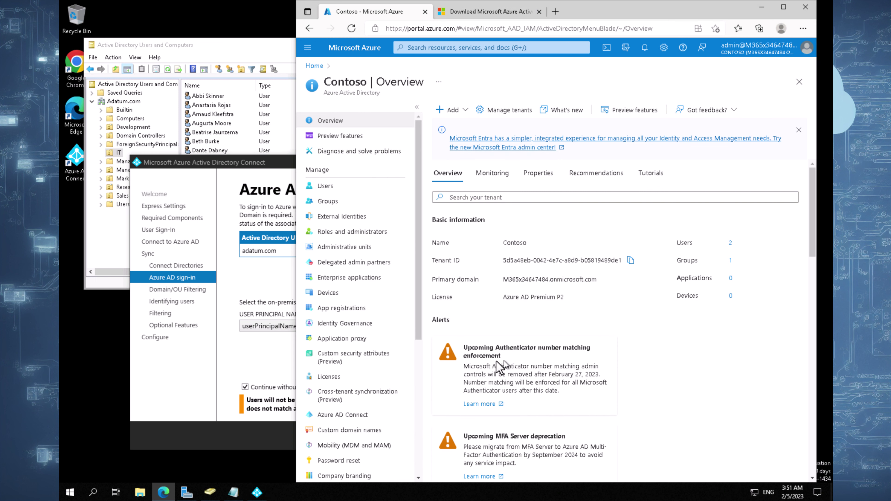
{"action": "left_click", "coordinate": [343, 431]}
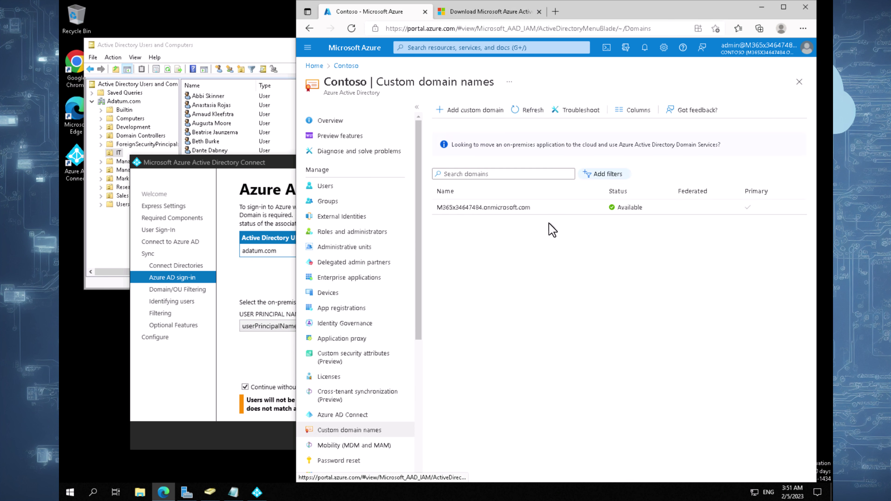
{"action": "left_click", "coordinate": [272, 171]}
{"action": "left_click", "coordinate": [503, 437]}
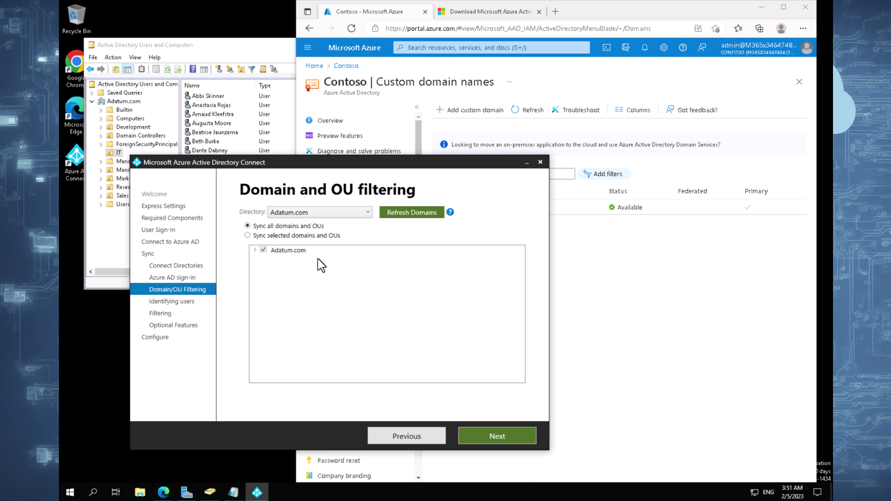
- Choose 'Sync selected domains and OUs', leaving only the Adatum.com IT OU selected, and continue
{"action": "left_click", "coordinate": [294, 238]}
{"action": "left_click", "coordinate": [256, 251]}
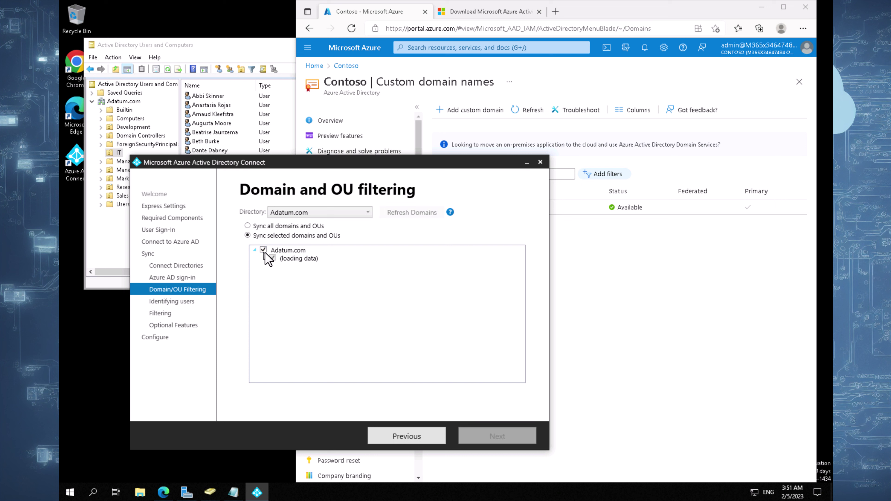
{"action": "left_click", "coordinate": [263, 249]}
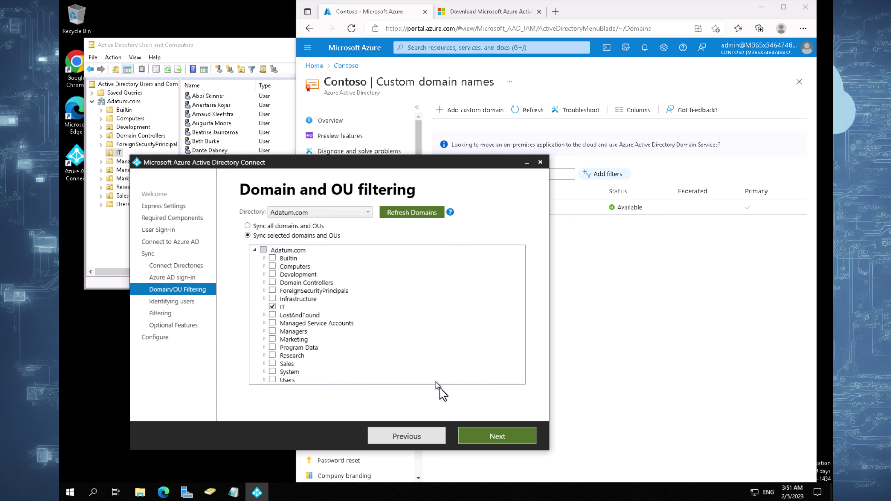
{"action": "left_click", "coordinate": [508, 442]}
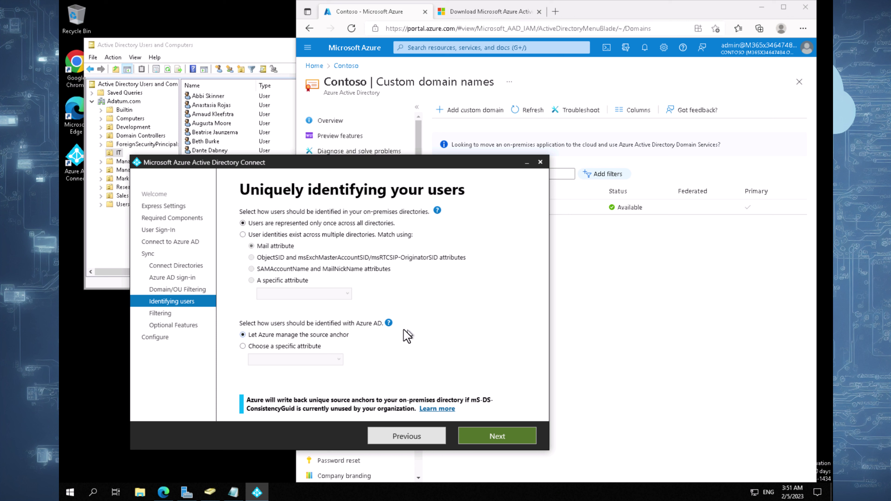
- Keep the default user identification settings and sync all users and devices
{"action": "left_click", "coordinate": [390, 323]}
{"action": "left_click", "coordinate": [302, 298]}
{"action": "left_click", "coordinate": [503, 435]}
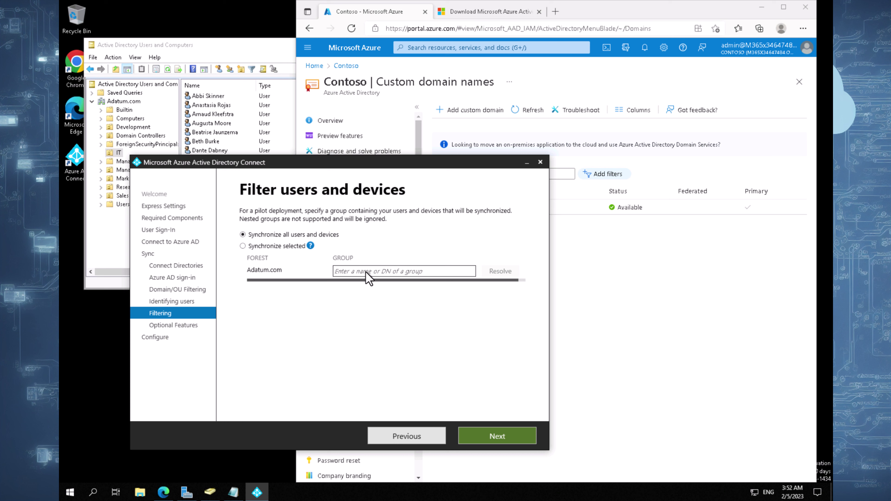
{"action": "left_click", "coordinate": [488, 439]}
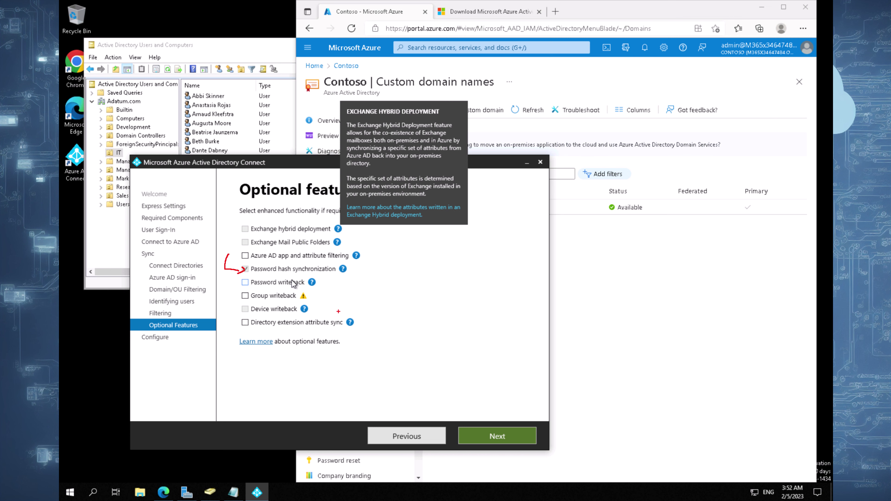
- Enable Password writeback in Optional features and continue to the Ready to configure summary
{"action": "key", "text": "Escape"}
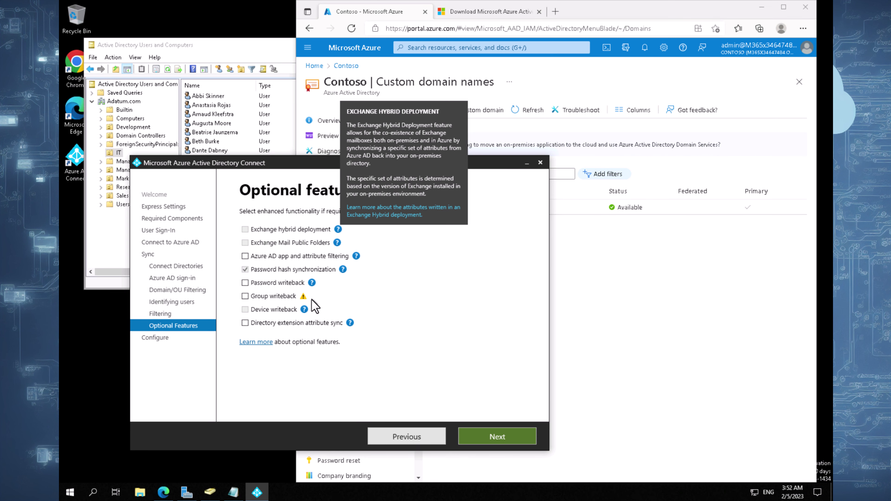
{"action": "mouse_move", "coordinate": [225, 267]}
{"action": "left_mouse_down"}
{"action": "mouse_move", "coordinate": [225, 284]}
{"action": "mouse_move", "coordinate": [239, 284]}
{"action": "mouse_move", "coordinate": [233, 289]}
{"action": "left_mouse_up"}
{"action": "key", "text": "Escape"}
{"action": "left_click", "coordinate": [245, 283]}
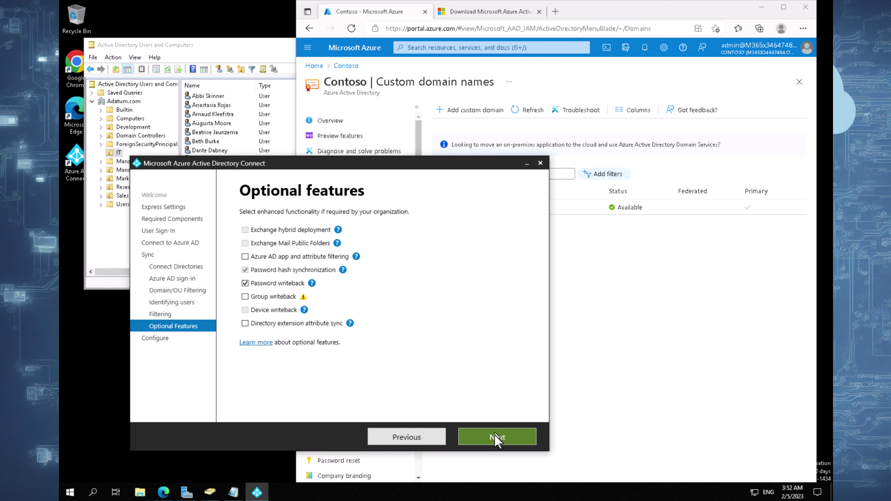
{"action": "left_click", "coordinate": [505, 437]}
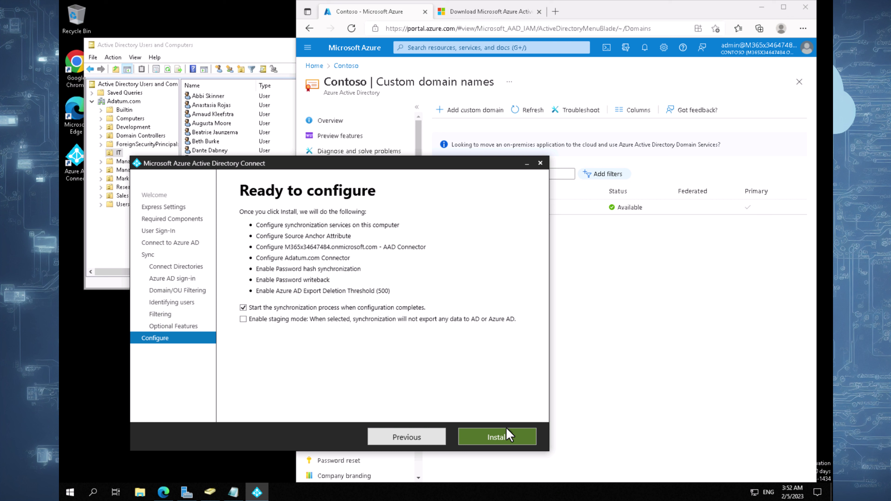
- Install the sync configuration, then refresh the Azure Users list to show 30 synced users
{"action": "left_click", "coordinate": [508, 435]}
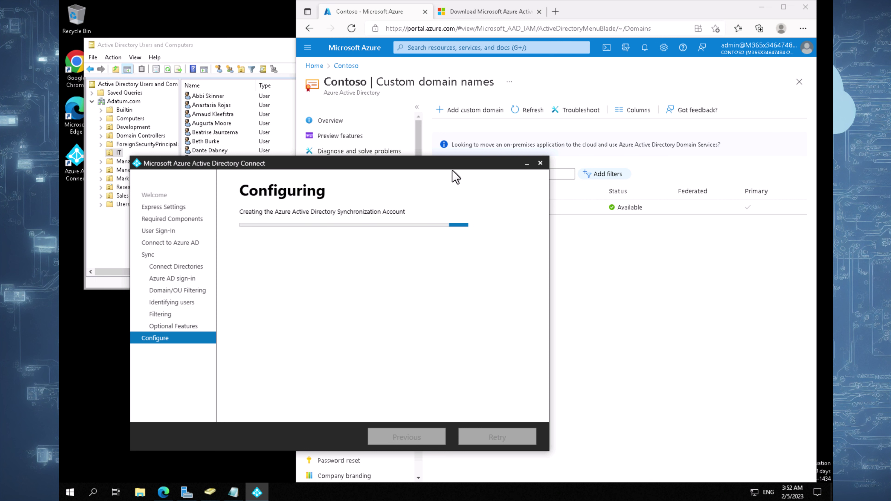
{"action": "left_click_drag", "start_coordinate": [439, 163], "coordinate": [421, 177]}
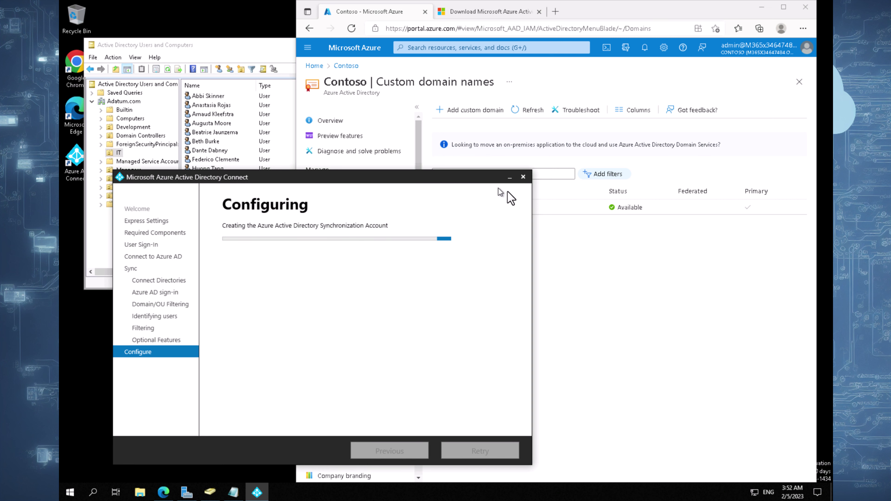
{"action": "left_click", "coordinate": [620, 260]}
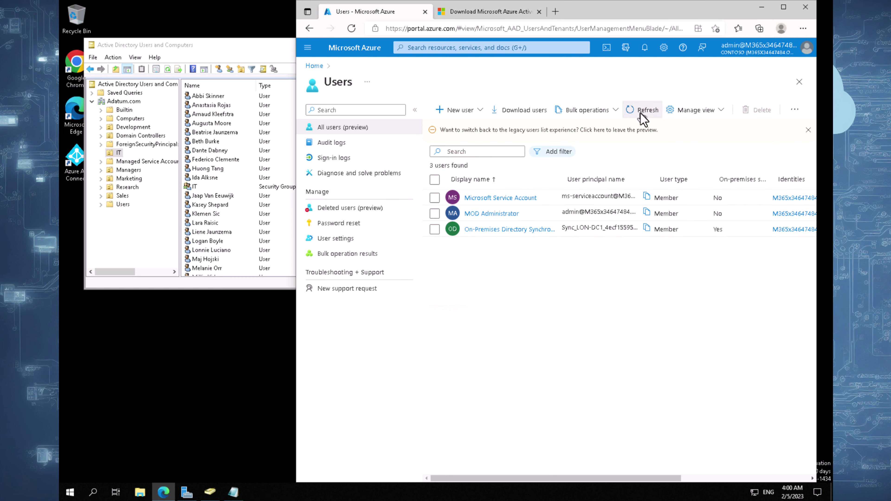
{"action": "left_click", "coordinate": [643, 112]}
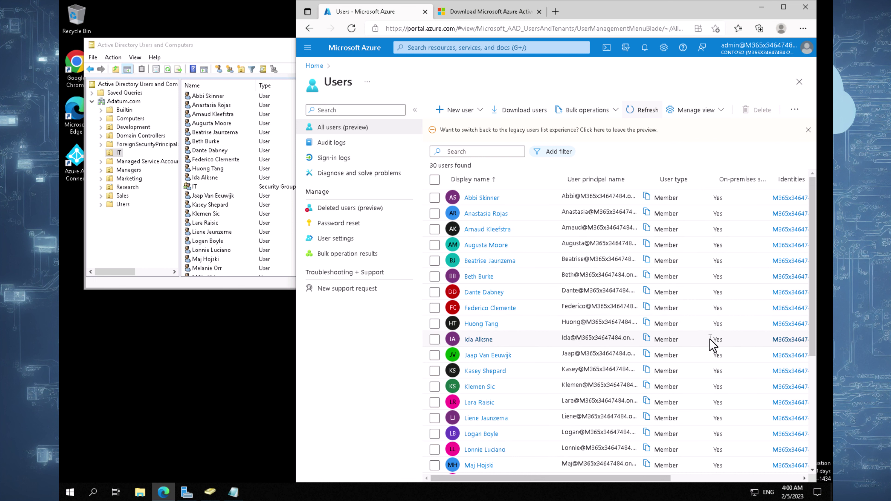
- Open the first synced user's profile and its editable properties
{"action": "left_click", "coordinate": [483, 201]}
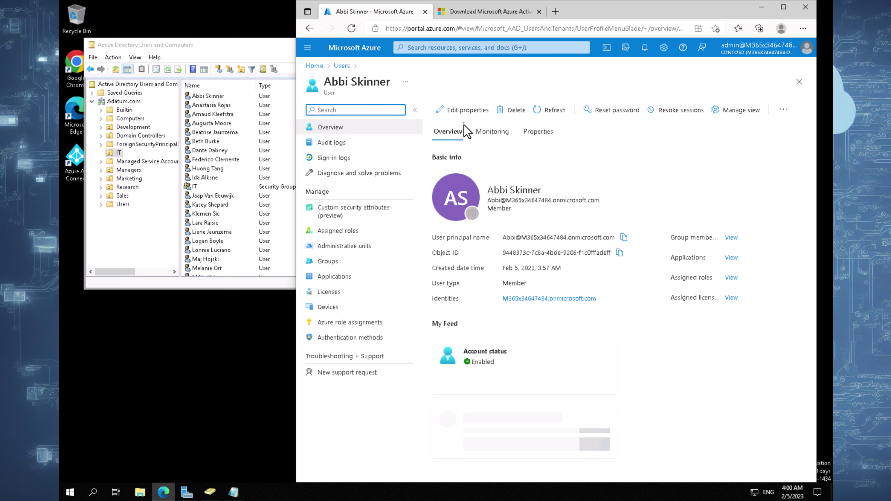
{"action": "left_click", "coordinate": [464, 110]}
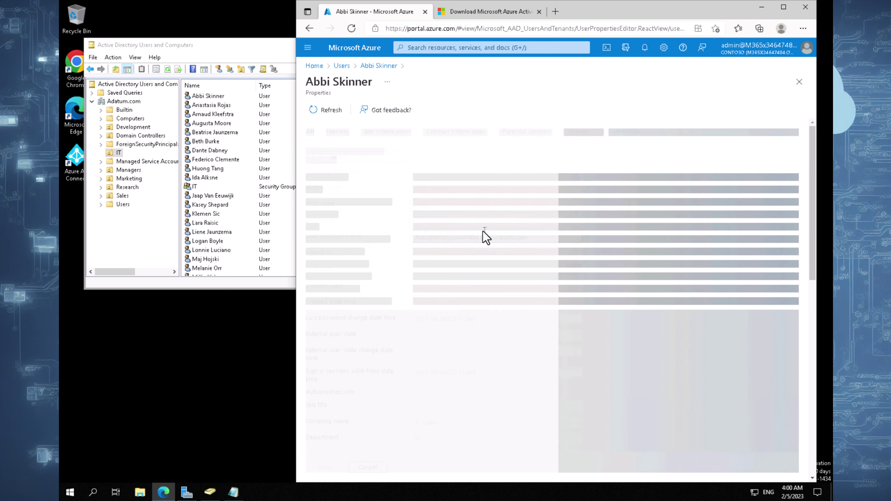
{"action": "left_click_drag", "start_coordinate": [818, 167], "coordinate": [772, 373]}
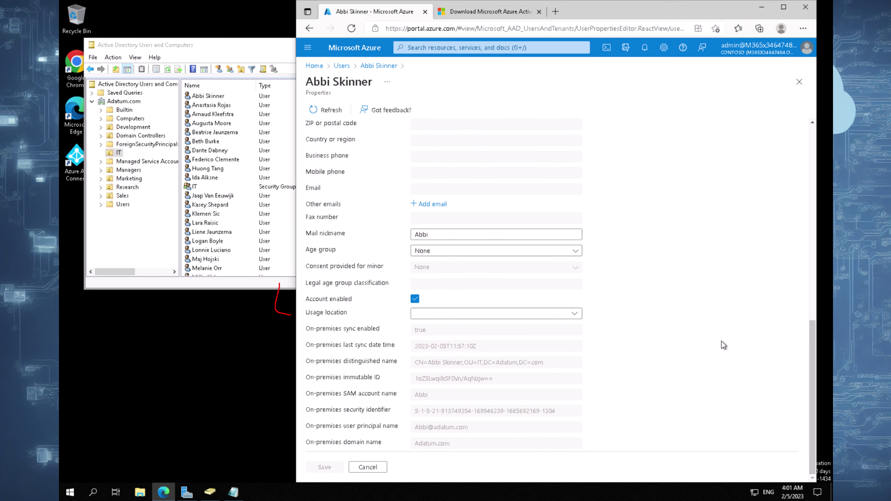
{"action": "left_click_drag", "start_coordinate": [603, 289], "coordinate": [584, 323]}
{"action": "key", "text": "Escape"}
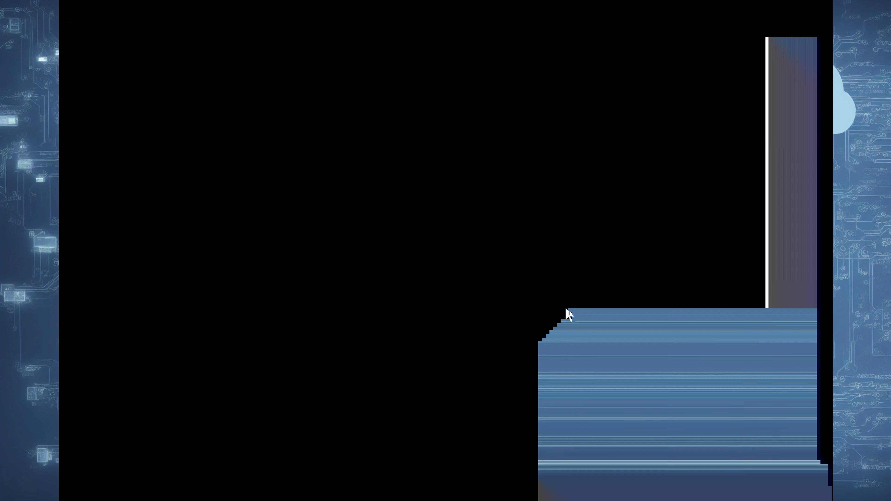
- Confirm Usage location has no country set, then view the user's empty license assignments
{"action": "left_click", "coordinate": [574, 315]}
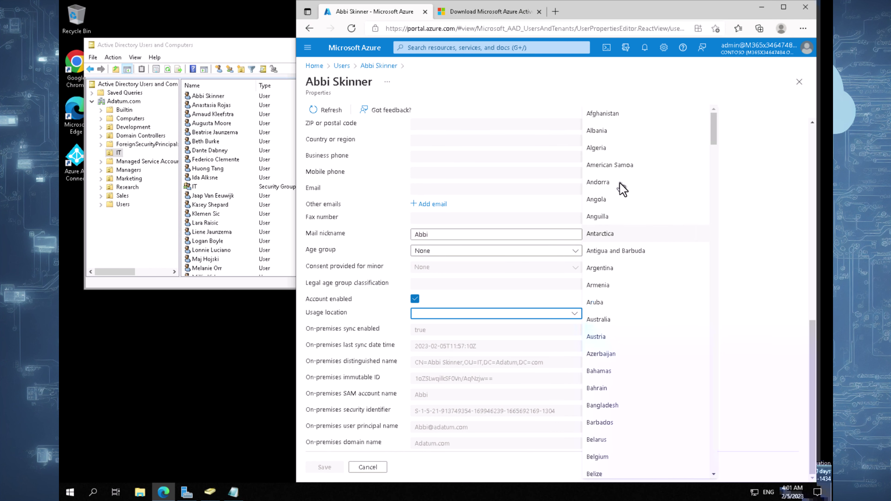
{"action": "left_click", "coordinate": [473, 89]}
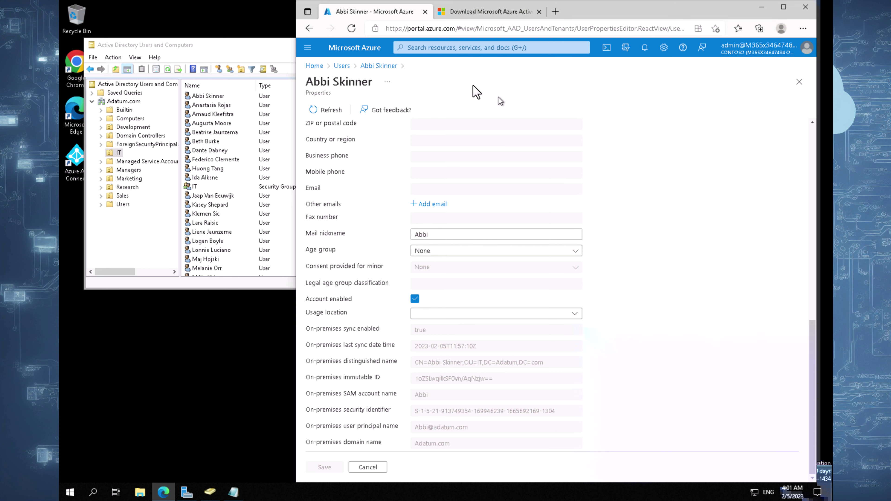
{"action": "left_click", "coordinate": [379, 66]}
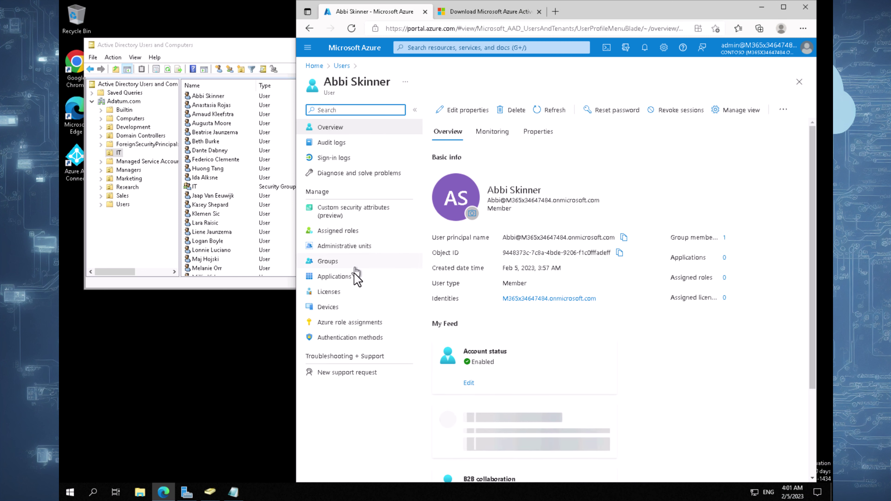
{"action": "left_click", "coordinate": [351, 296]}
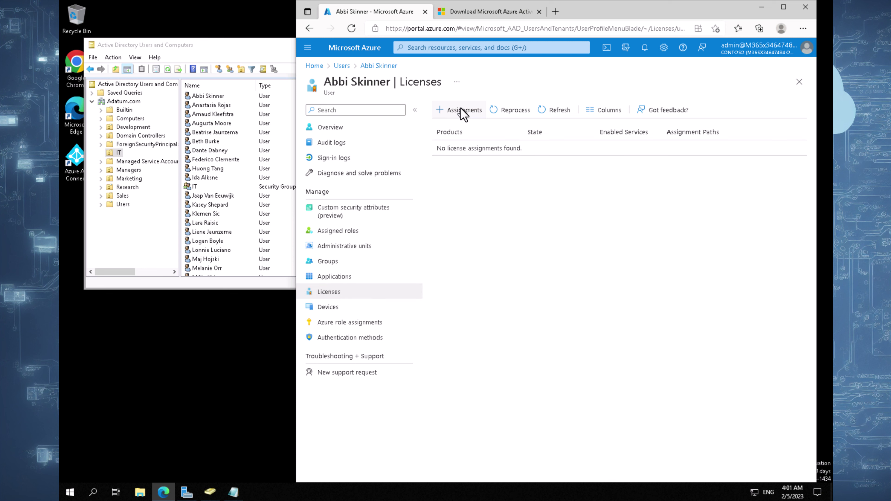
- Try assigning the Enterprise Mobility + Security E5 license, see it fail without a usage location, then go Home
{"action": "left_click", "coordinate": [459, 111]}
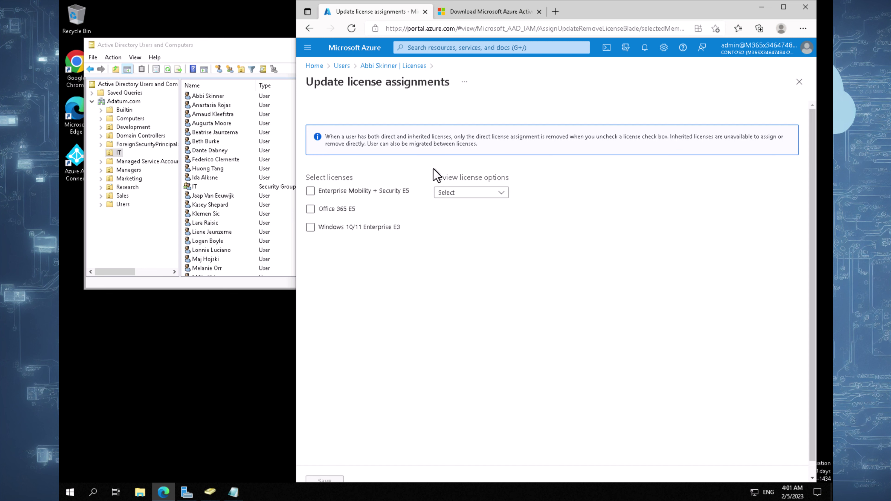
{"action": "left_click", "coordinate": [368, 191]}
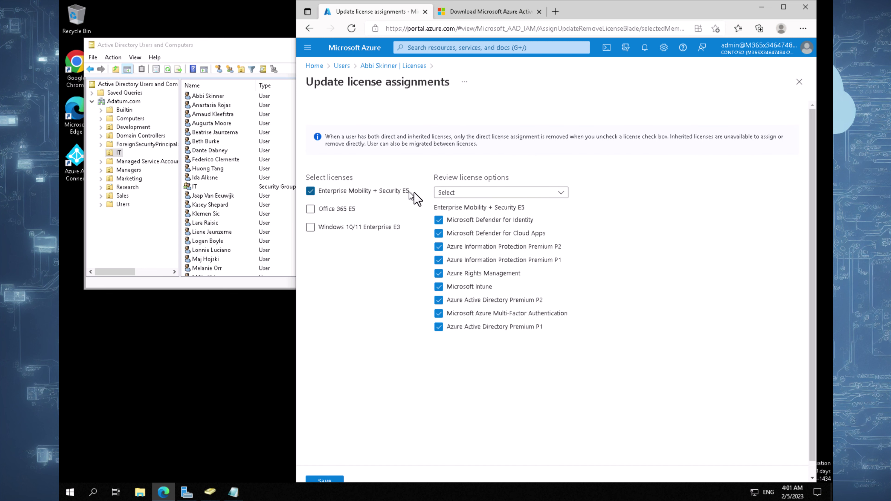
{"action": "left_click", "coordinate": [326, 479]}
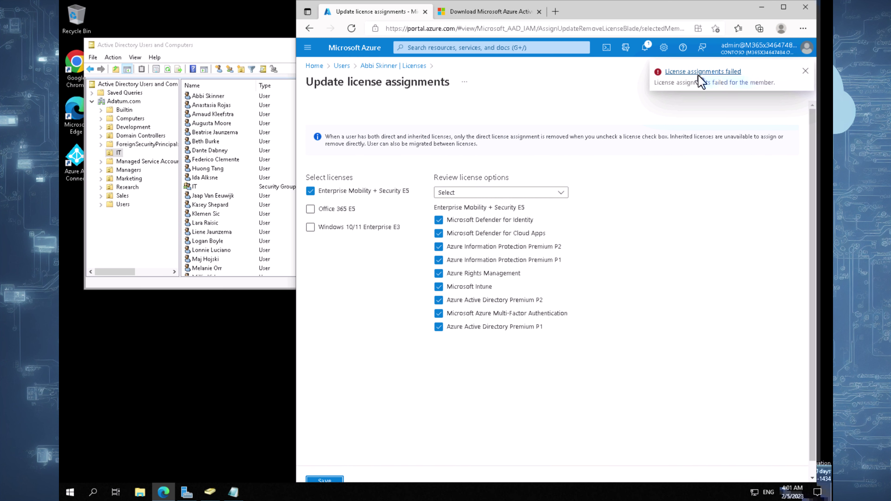
{"action": "left_click", "coordinate": [699, 73]}
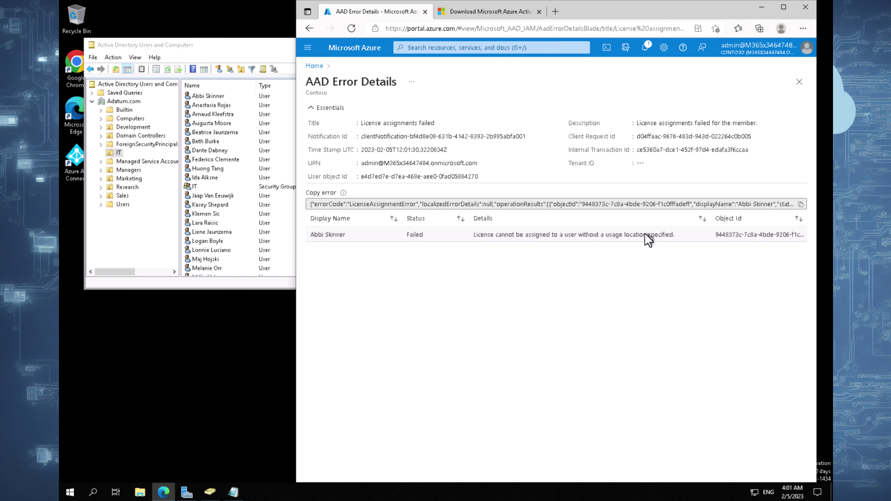
{"action": "left_click", "coordinate": [316, 65]}
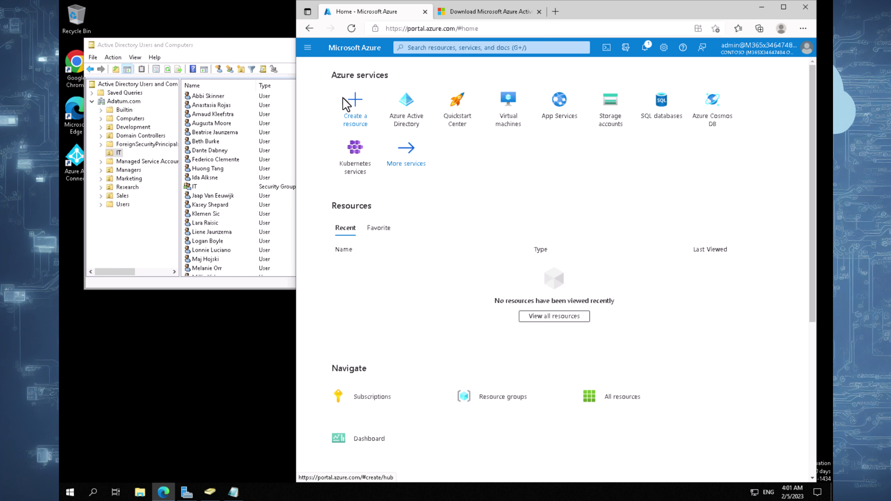
- Go to the Contoso Azure Active Directory users and edit the synced user's properties
{"action": "left_click", "coordinate": [407, 299]}
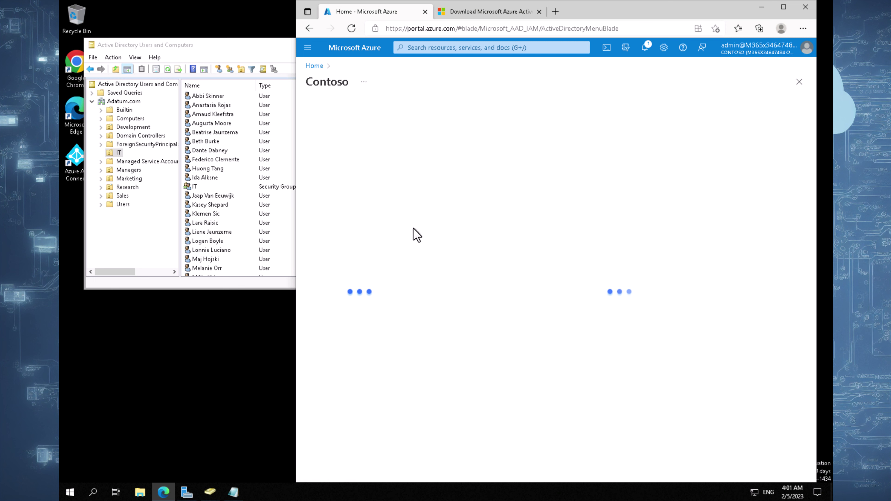
{"action": "left_click", "coordinate": [347, 186]}
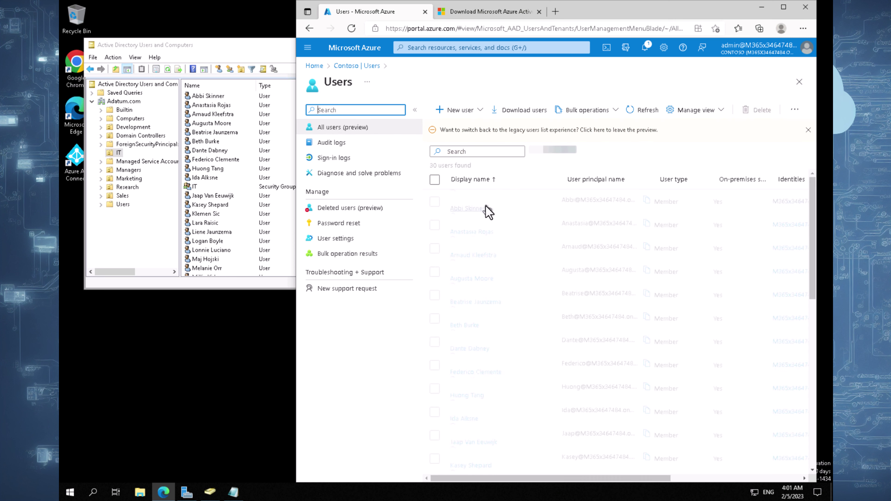
{"action": "left_click", "coordinate": [492, 198]}
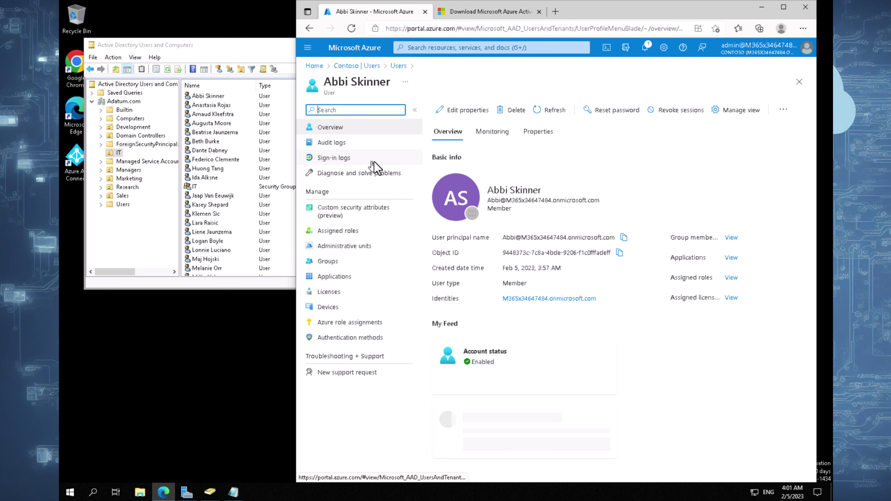
{"action": "left_click", "coordinate": [453, 109]}
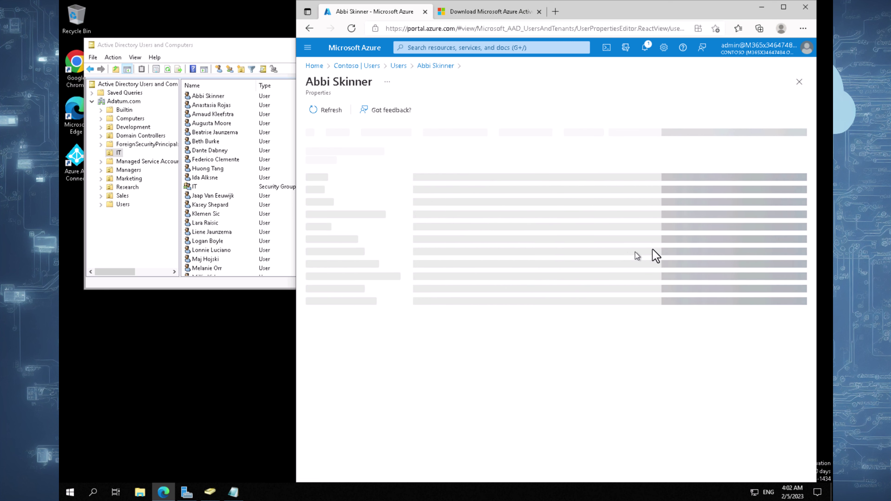
- Set the user's usage location to United Kingdom and save
{"action": "left_click_drag", "start_coordinate": [812, 175], "coordinate": [815, 383]}
{"action": "left_click", "coordinate": [499, 344]}
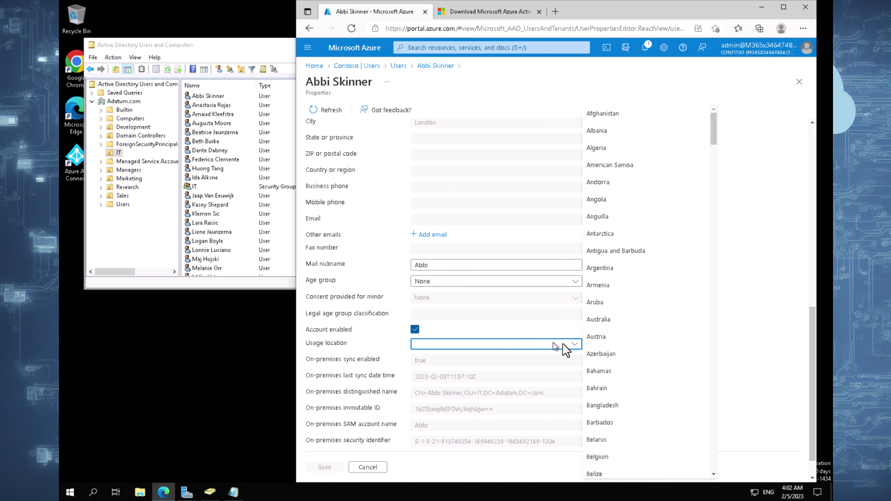
{"action": "left_click_drag", "start_coordinate": [713, 135], "coordinate": [717, 480]}
{"action": "left_click", "coordinate": [629, 271]}
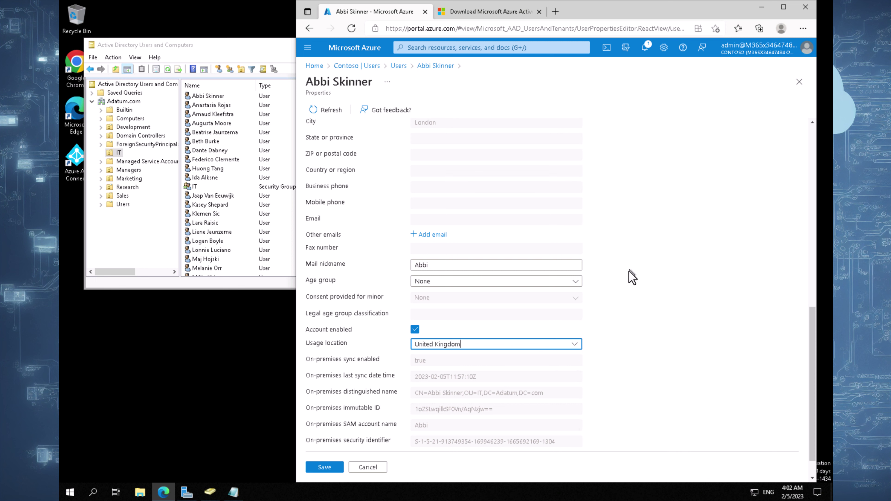
{"action": "left_click", "coordinate": [321, 468]}
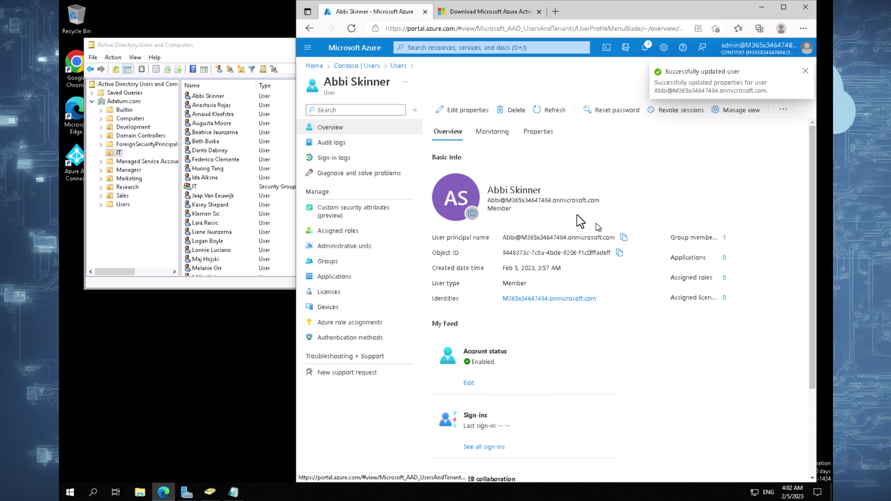
- In the Notepad PowerShell script, highlight the Get-AzureADUser and Set-AzureADUser commands
{"action": "mouse_move", "coordinate": [242, 498]}
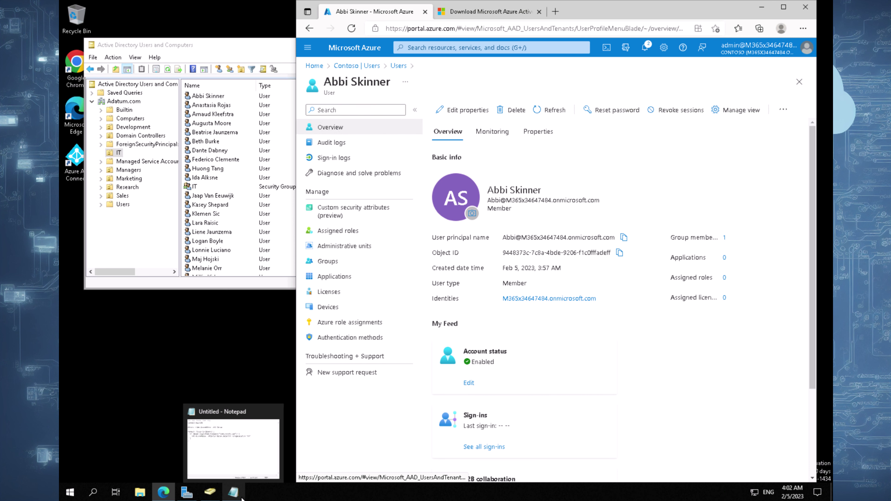
{"action": "left_click", "coordinate": [247, 468]}
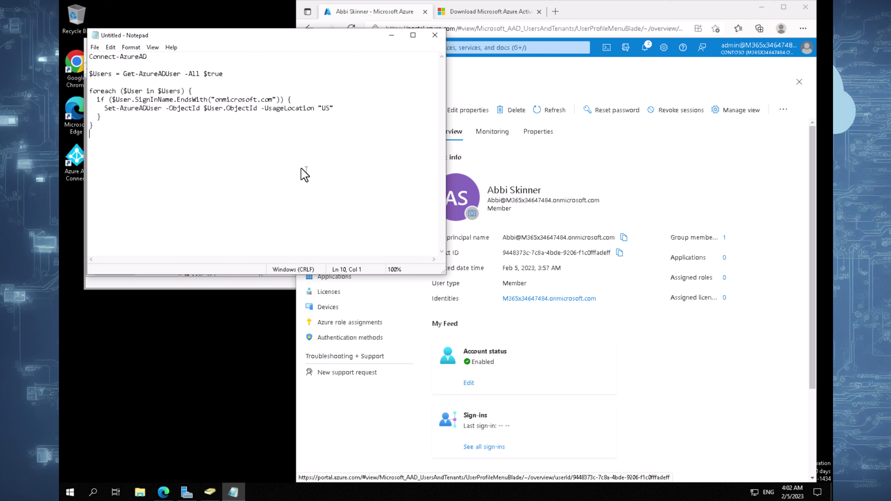
{"action": "key", "text": "BackSpace"}
{"action": "left_click_drag", "start_coordinate": [124, 72], "coordinate": [185, 76]}
{"action": "left_click", "coordinate": [202, 83]}
{"action": "left_click_drag", "start_coordinate": [104, 107], "coordinate": [328, 109]}
{"action": "left_click", "coordinate": [364, 132]}
- Highlight the -All $true parameter, then return to Contoso's Azure Users list
{"action": "left_click_drag", "start_coordinate": [186, 74], "coordinate": [224, 74]}
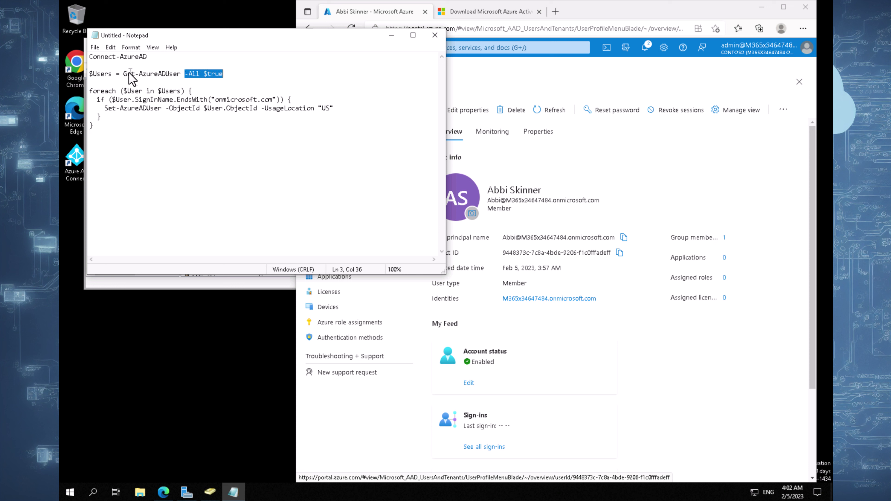
{"action": "left_click_drag", "start_coordinate": [124, 75], "coordinate": [173, 75]}
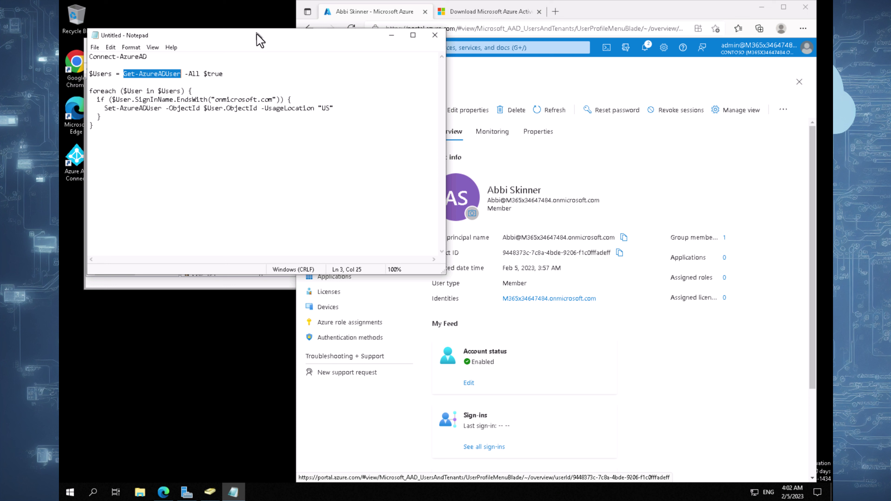
{"action": "left_click_drag", "start_coordinate": [260, 41], "coordinate": [272, 162]}
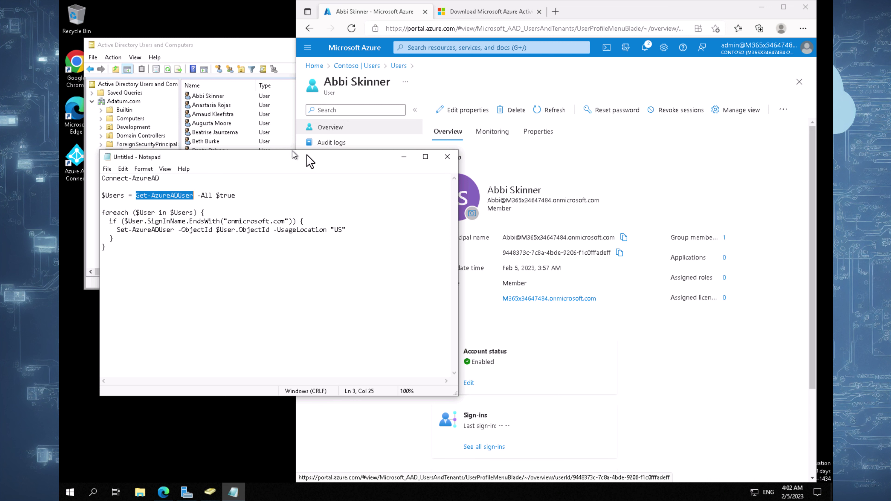
{"action": "left_click", "coordinate": [272, 203]}
{"action": "left_click", "coordinate": [216, 248]}
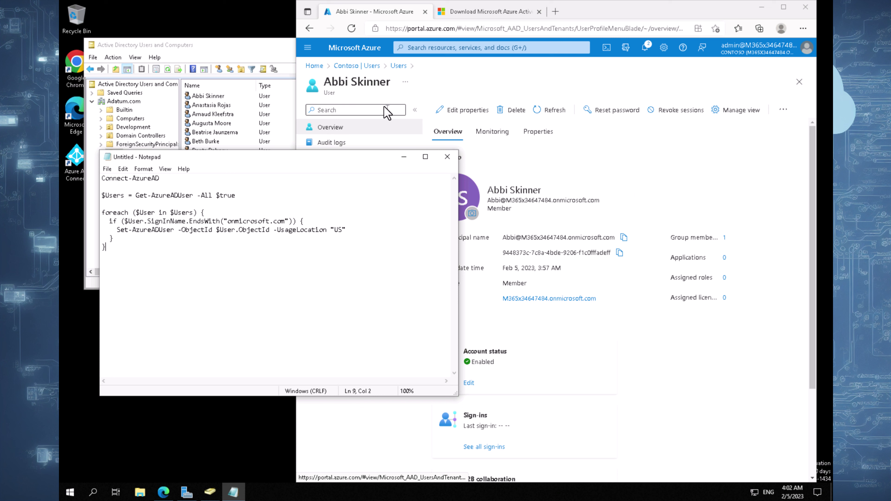
{"action": "left_click", "coordinate": [362, 67]}
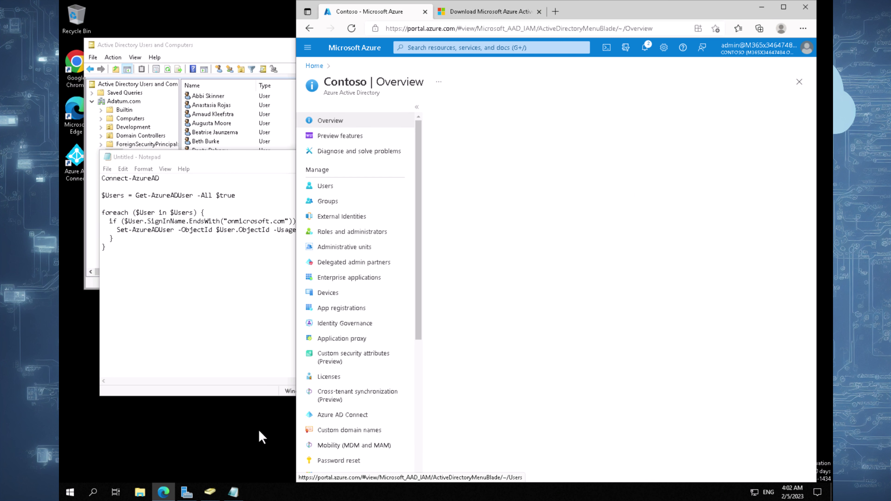
{"action": "left_click", "coordinate": [334, 185]}
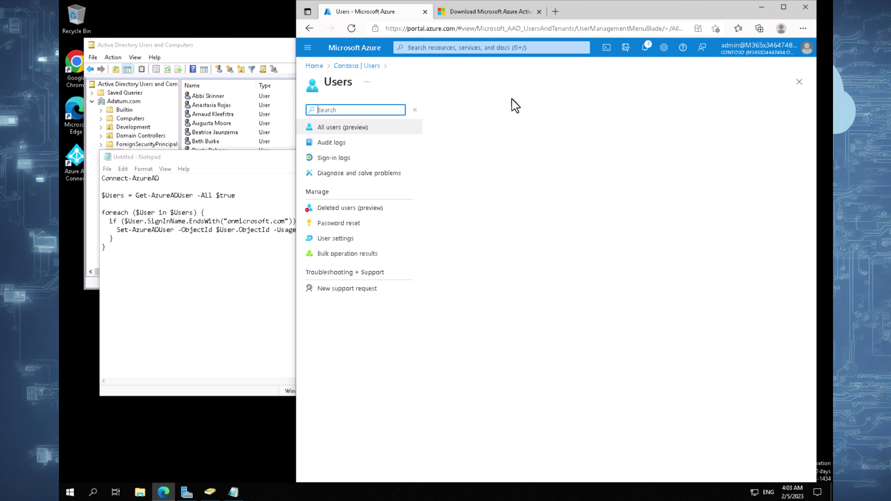